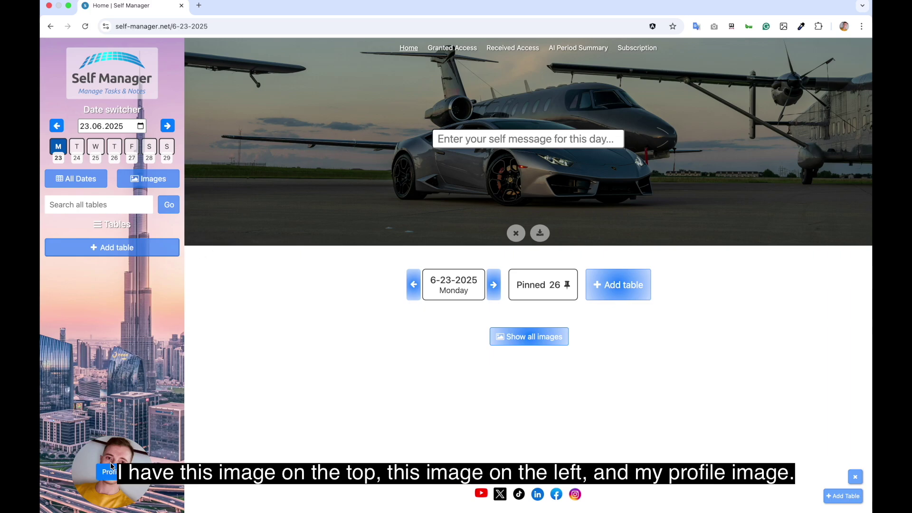
# Start a new table named 'This week - End of June', briefly trying the AI task prompt.
pyautogui.click(156, 248)
pyautogui.click(323, 118)
pyautogui.write('This ')
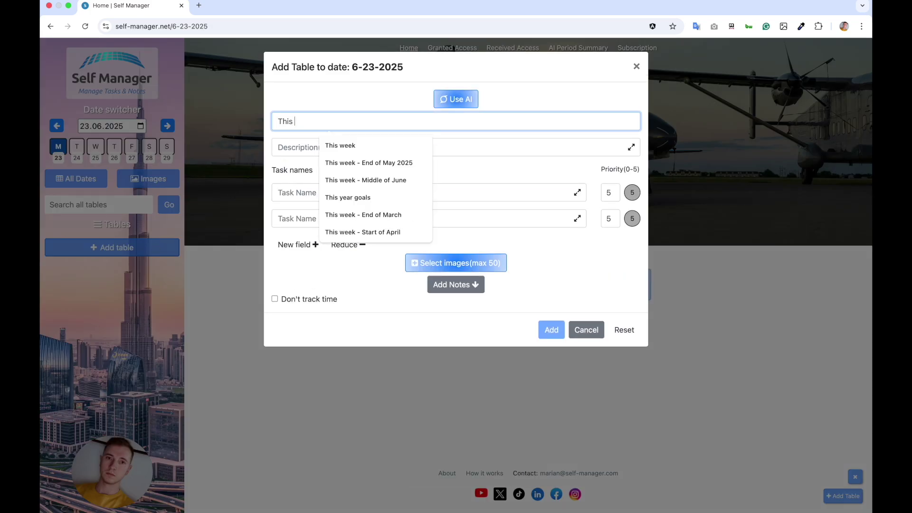
pyautogui.write('week - End of June')
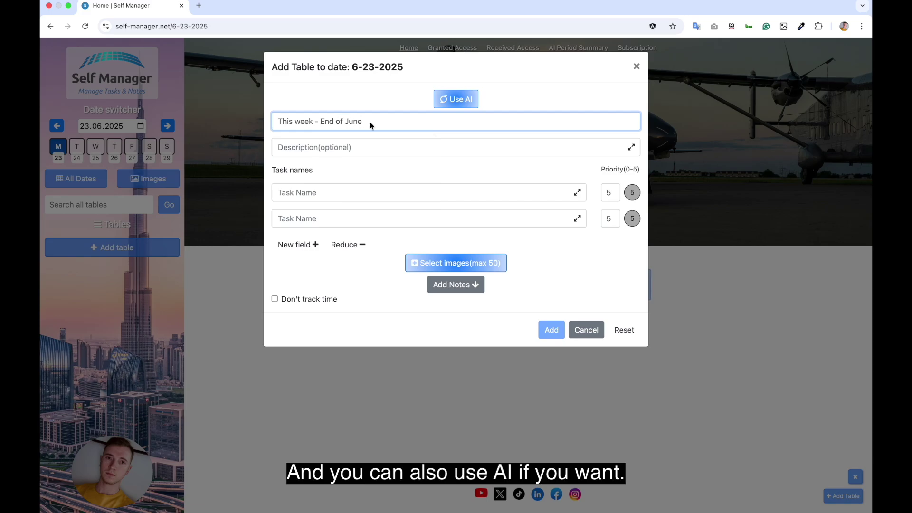
pyautogui.click(460, 105)
pyautogui.click(367, 134)
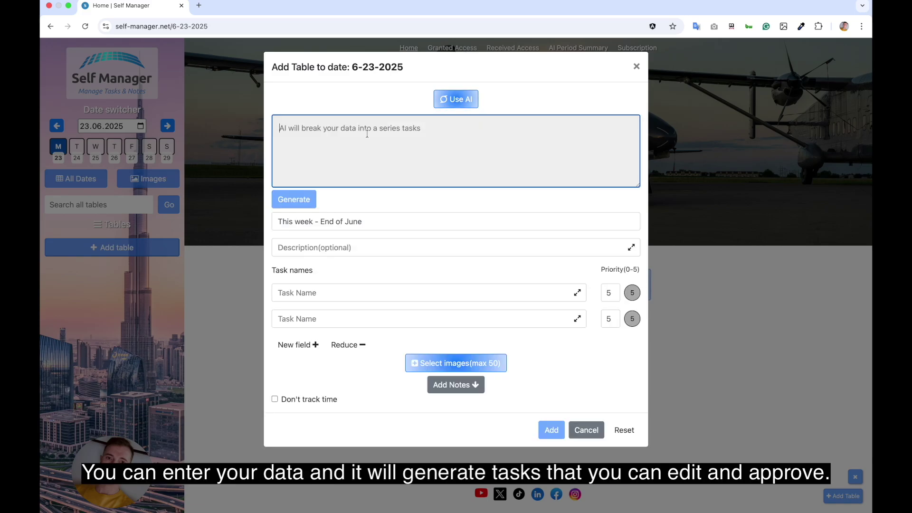
pyautogui.click(458, 104)
# Enter 'Web development for Squarespace' as the first task name.
pyautogui.click(340, 147)
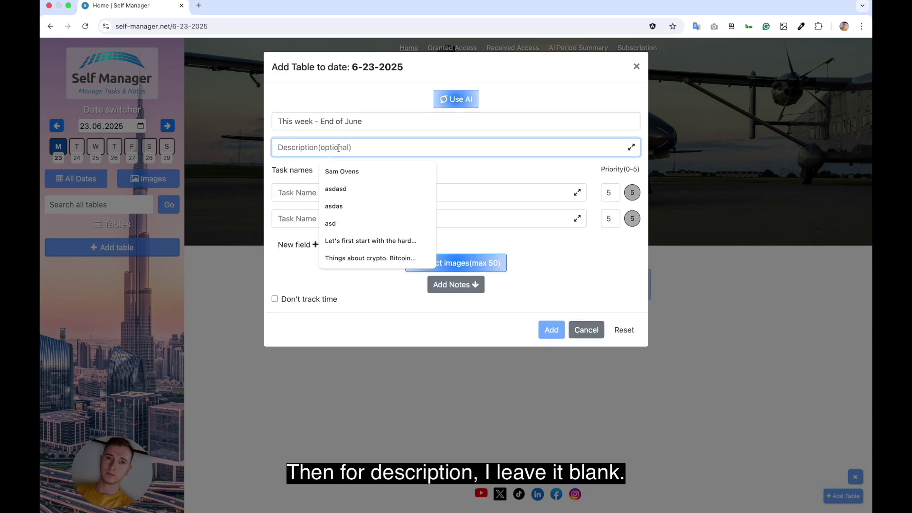
pyautogui.click(296, 194)
pyautogui.write('Web development for Squa')
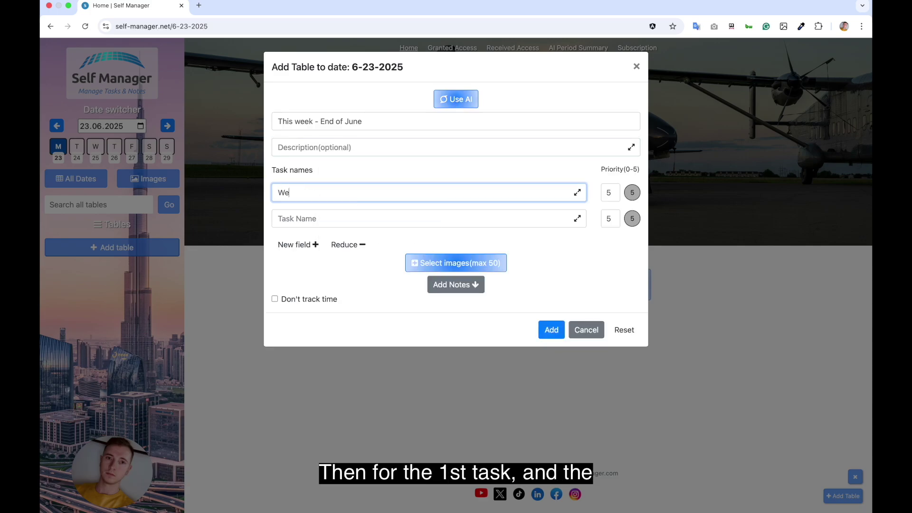
pyautogui.write('respace')
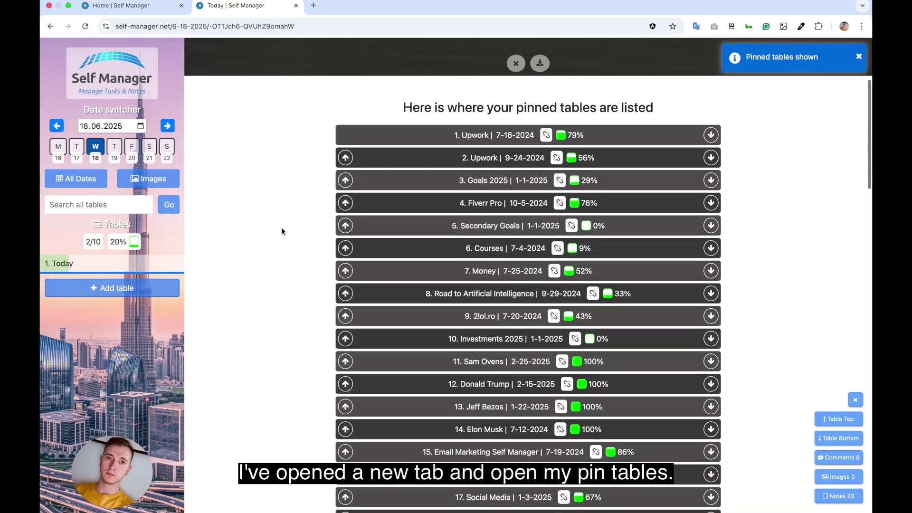
# Copy the link address of pinned table 24, Doug, from the pinned tables list.
pyautogui.scroll(-10, 281, 231)
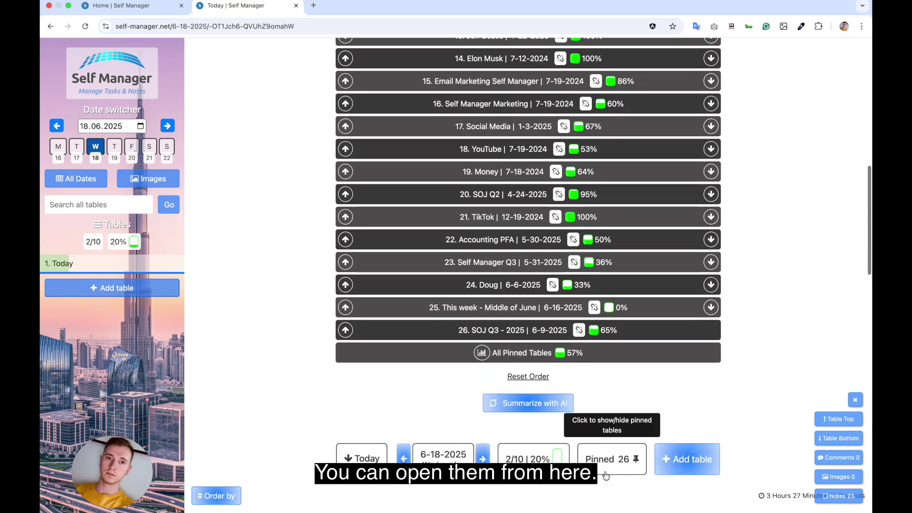
pyautogui.scroll(5, 570, 427)
pyautogui.rightClick(500, 403)
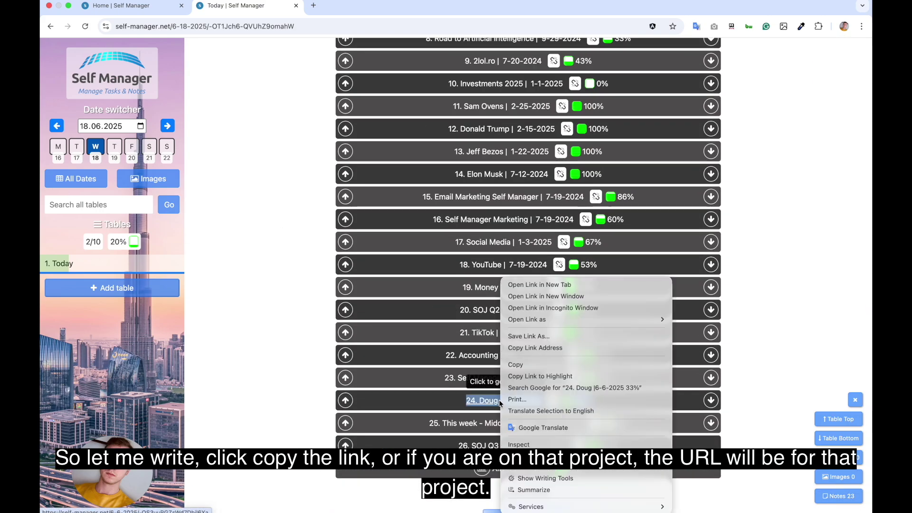
pyautogui.click(536, 347)
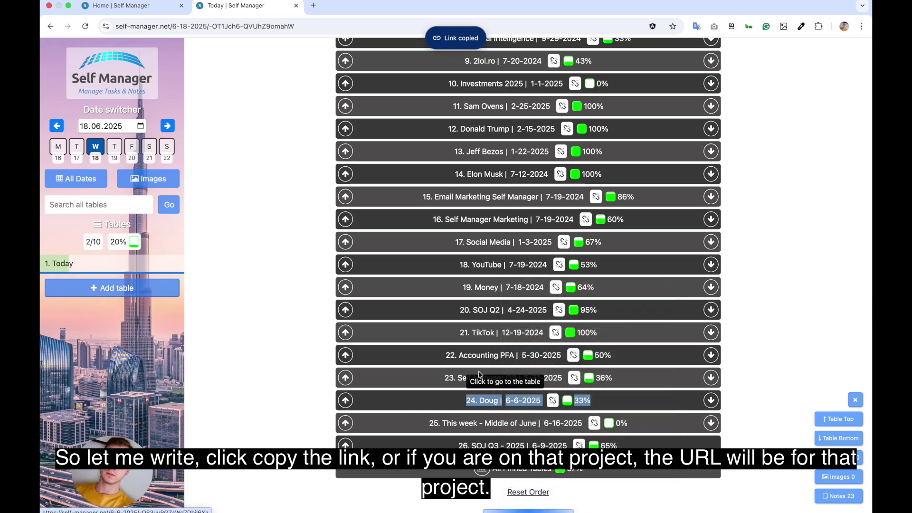
# Paste the Doug table link into the first task and give it priority 1.
pyautogui.click(157, 10)
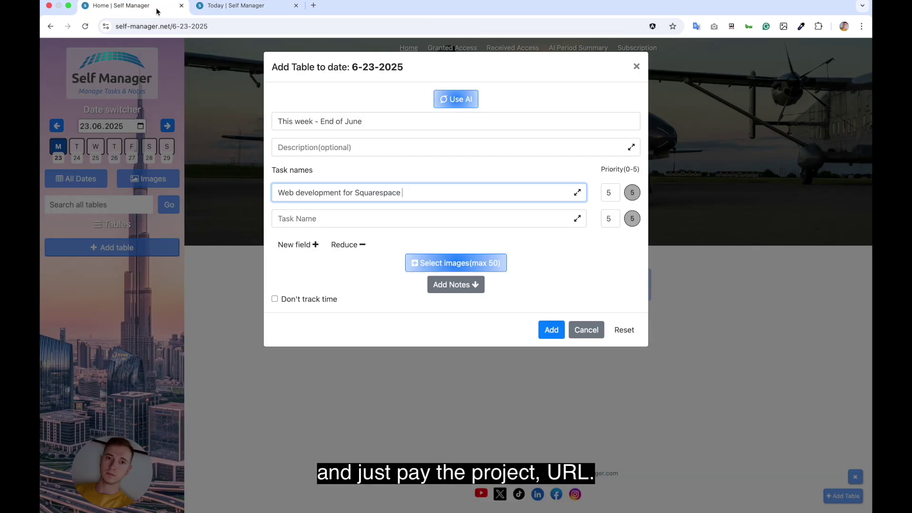
pyautogui.press('super+v')
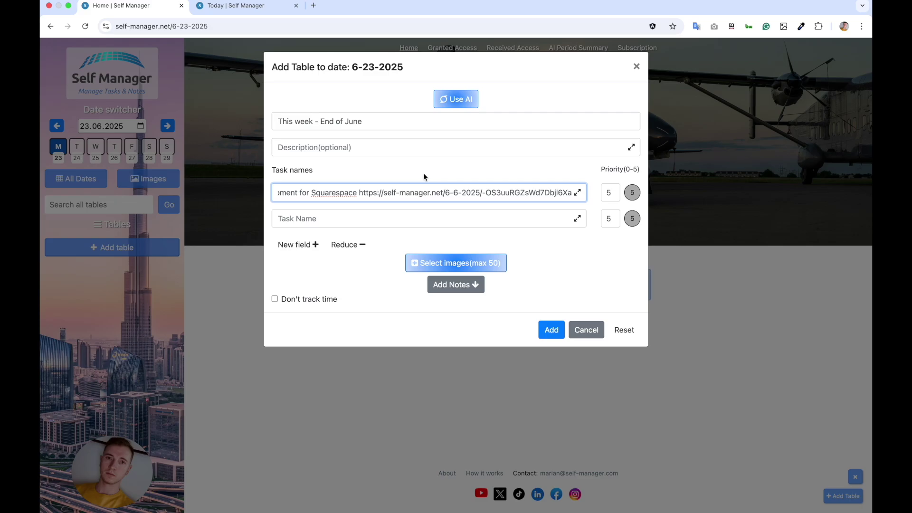
pyautogui.press('Tab')
pyautogui.write('1')
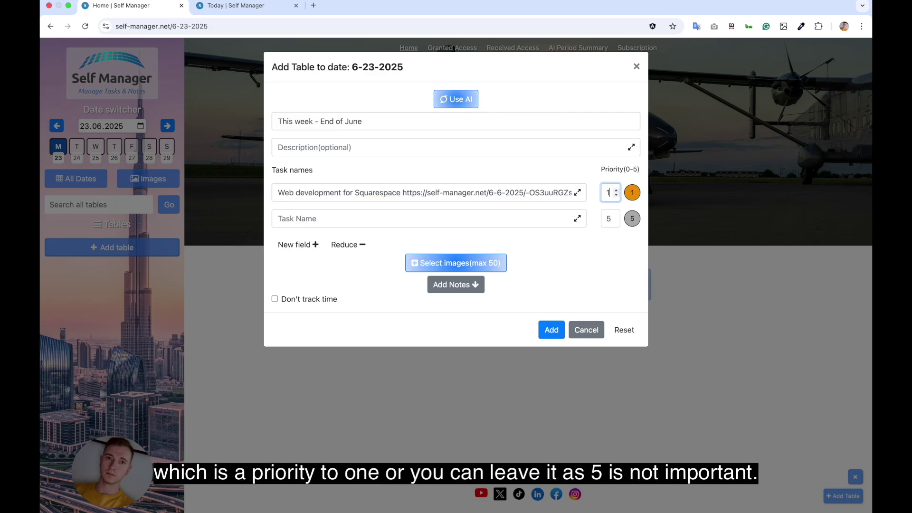
# Paste table links into the second and third tasks, expanding the third task to multiple lines.
pyautogui.click(406, 214)
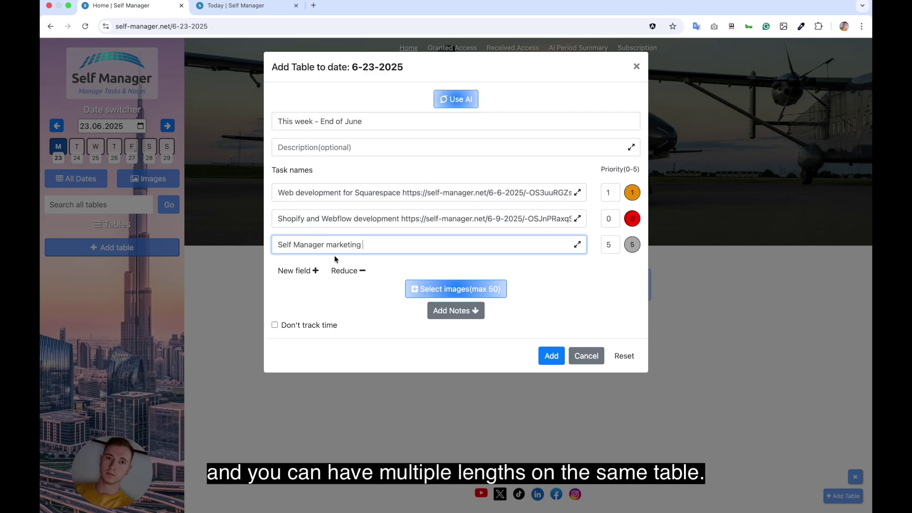
pyautogui.press('super+v')
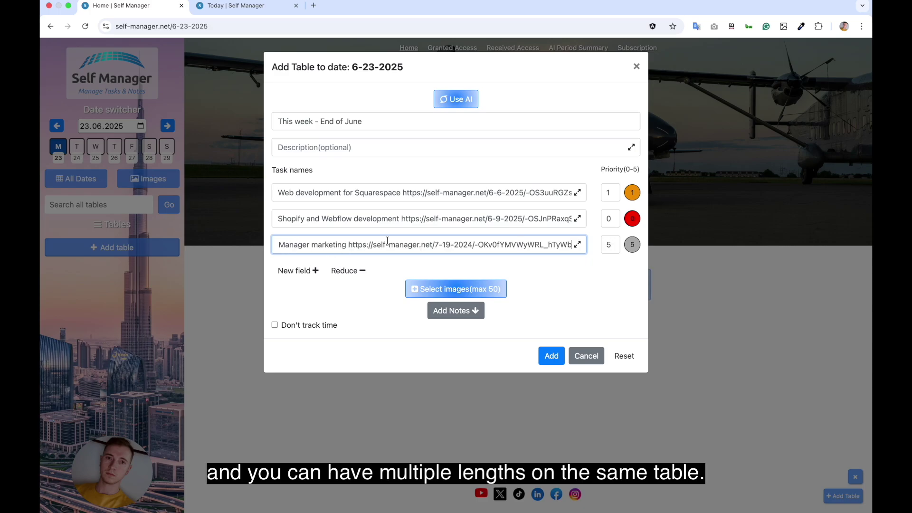
pyautogui.press('super+v')
pyautogui.click(577, 245)
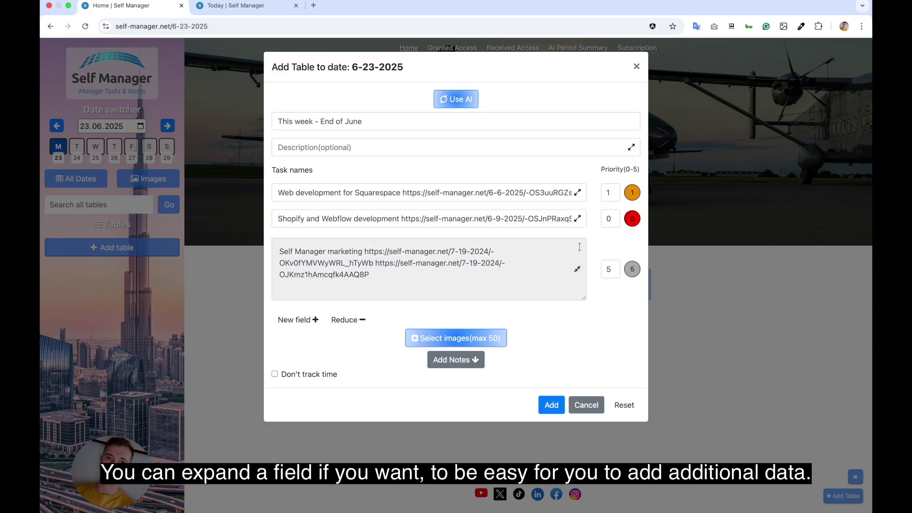
pyautogui.click(578, 269)
pyautogui.click(578, 246)
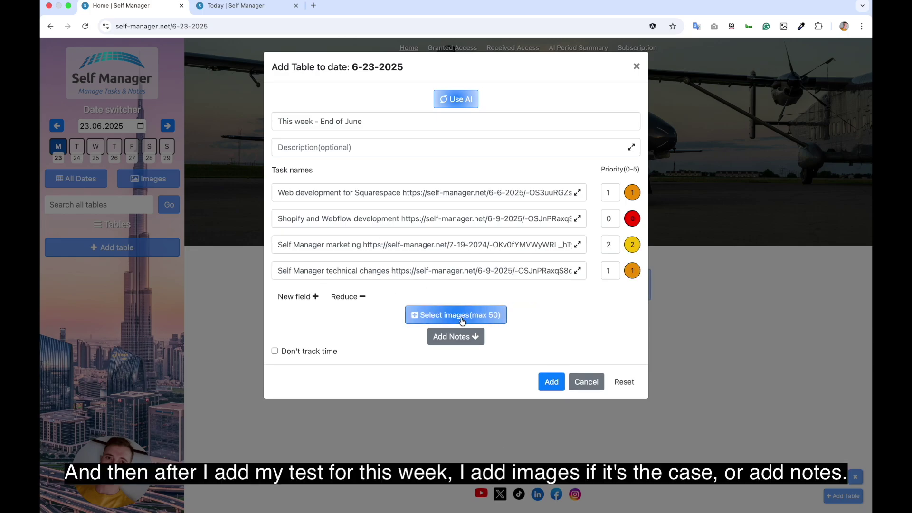
# Save the This week - End of June table with its four linked tasks.
pyautogui.click(451, 341)
pyautogui.click(451, 343)
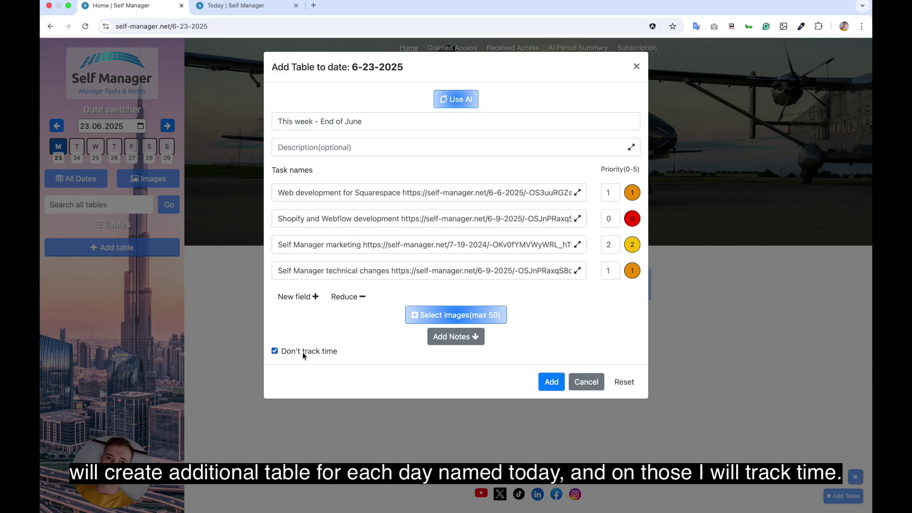
pyautogui.click(551, 382)
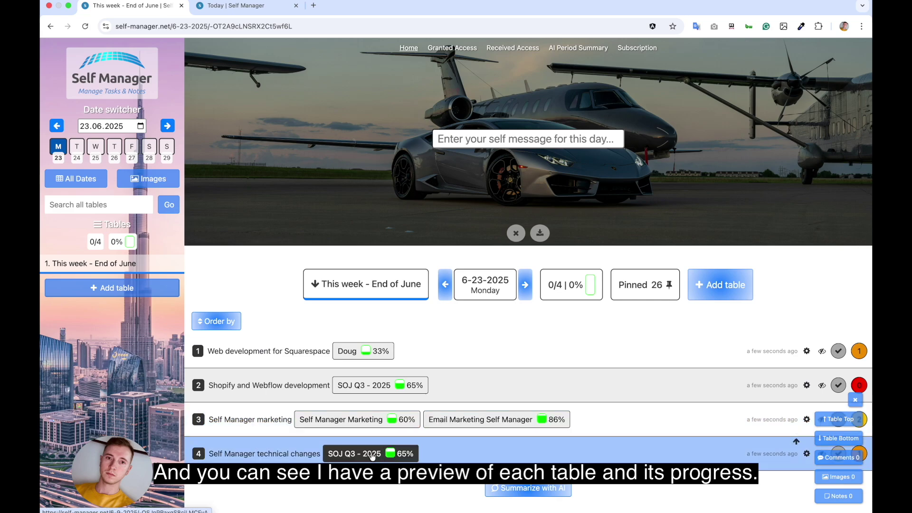
# Set the day's self-message to 'Let's have a great week 🚀', staying on the current table.
pyautogui.click(341, 420)
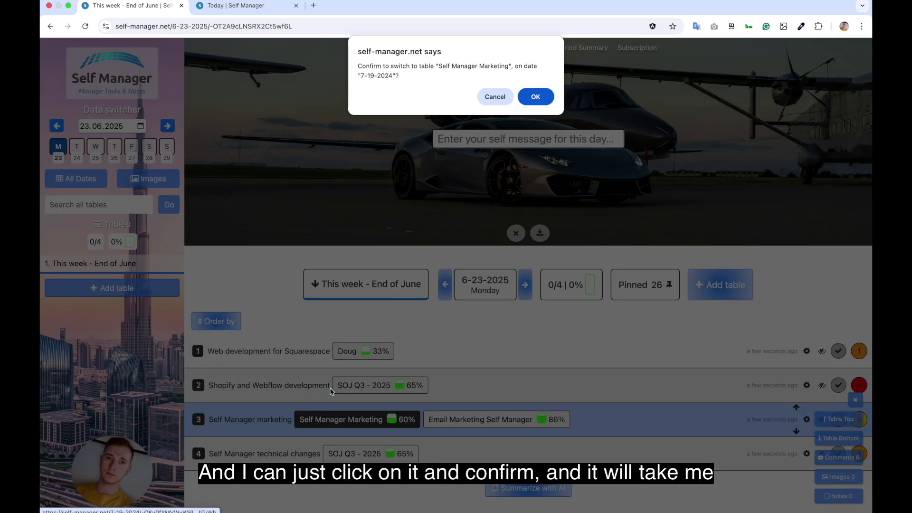
pyautogui.click(494, 97)
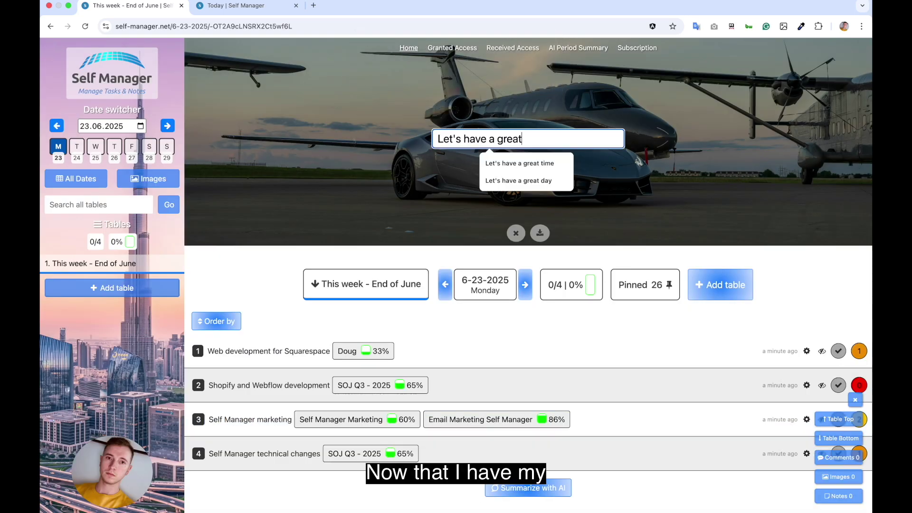
pyautogui.write('week')
pyautogui.press('Return')
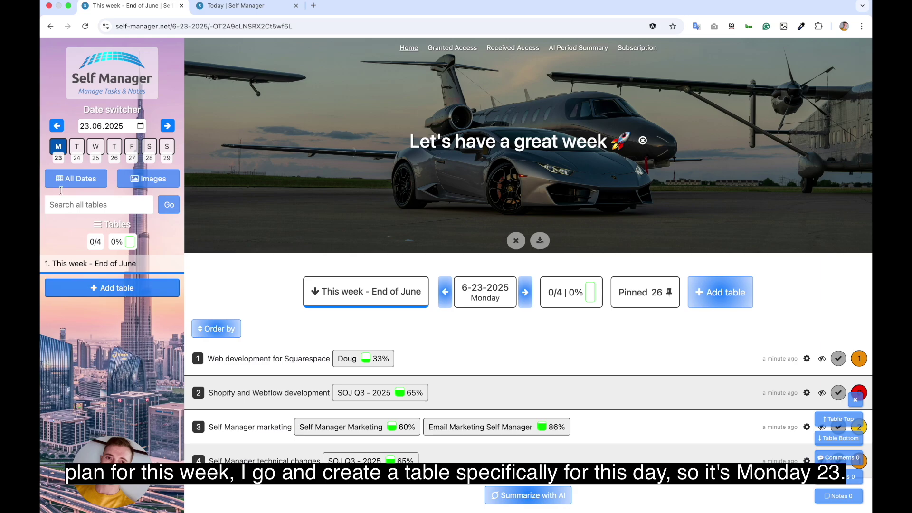
# Start a table named 'Today' described 'Let's work on priorities first'.
pyautogui.click(101, 287)
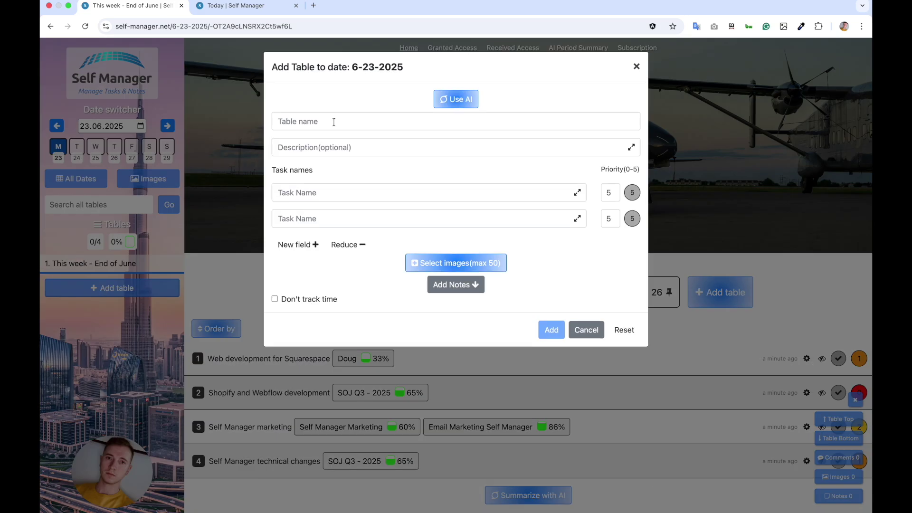
pyautogui.write('Today')
pyautogui.press('Tab')
pyautogui.write("Let's work on priorities")
pyautogui.write('firs')
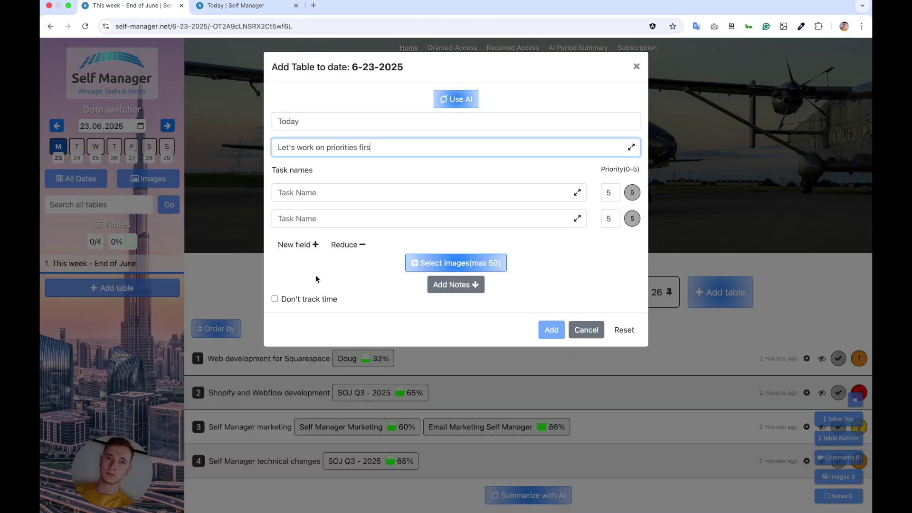
pyautogui.write('t')
# Add tasks 'Development on Shopify' and 'Email Marketing for self manager' with pasted links, then save the table.
pyautogui.click(333, 192)
pyautogui.write('Development on Shopify')
pyautogui.hotkey('ctrl', 'v')
pyautogui.click(333, 219)
pyautogui.write('Email Marketing for self manager')
pyautogui.hotkey('ctrl', 'v')
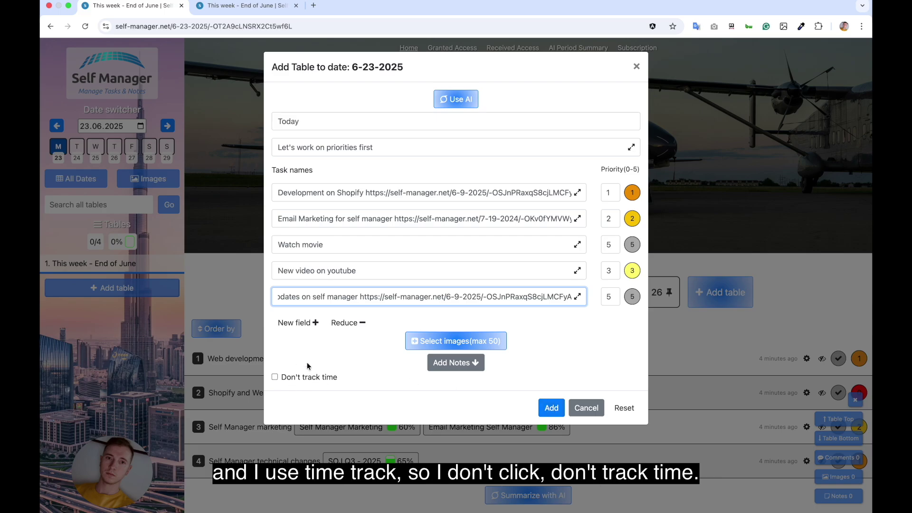
pyautogui.click(551, 406)
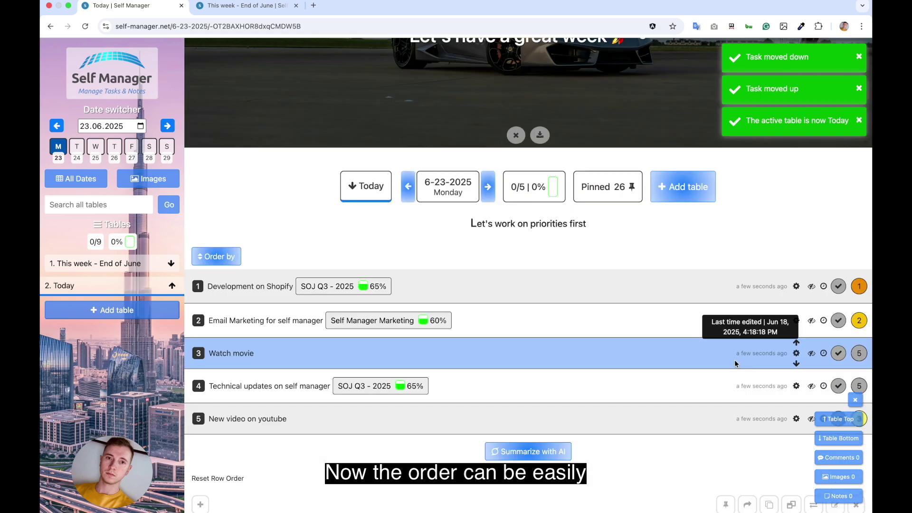
# Move 'Technical updates on self manager' up one row in the Today table, then check the Order by options.
pyautogui.scroll(-2, 685, 360)
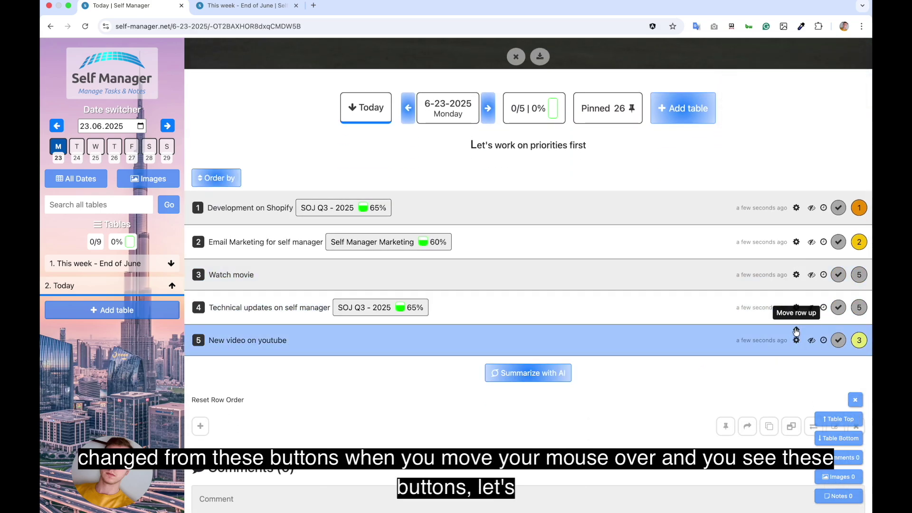
pyautogui.click(796, 296)
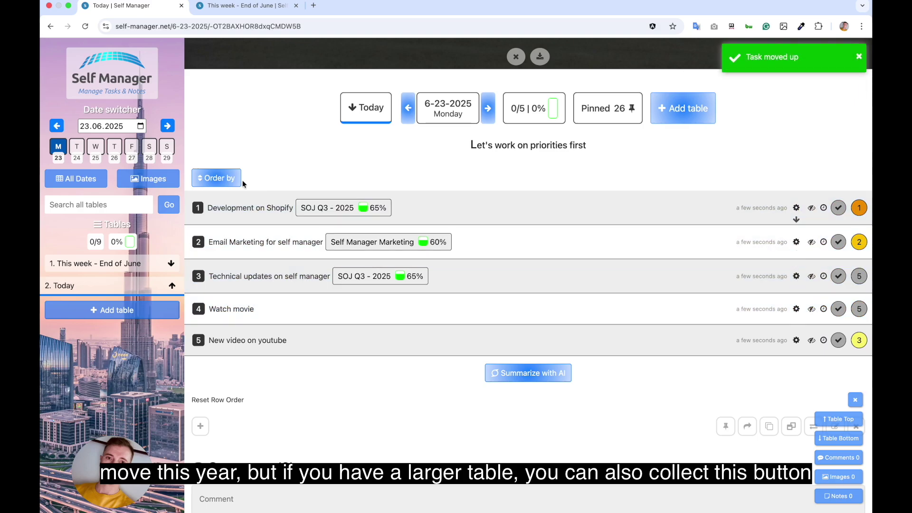
pyautogui.click(220, 181)
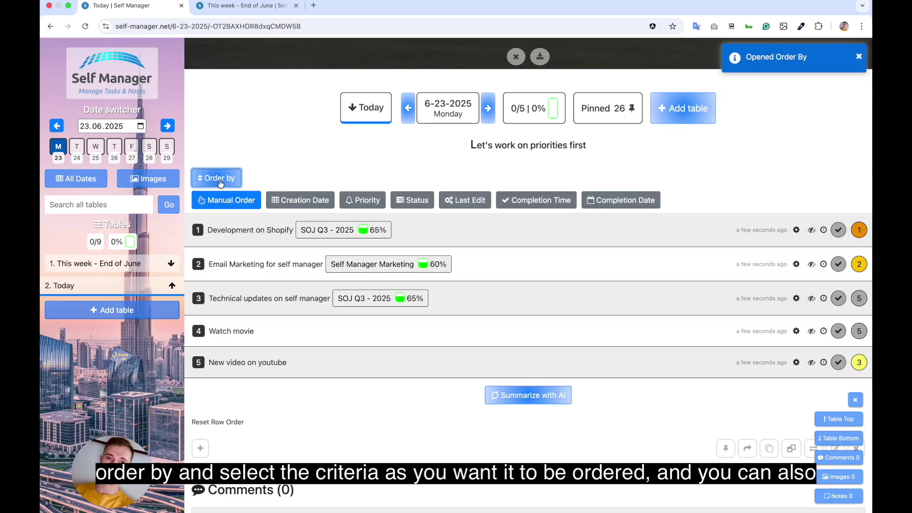
pyautogui.click(220, 182)
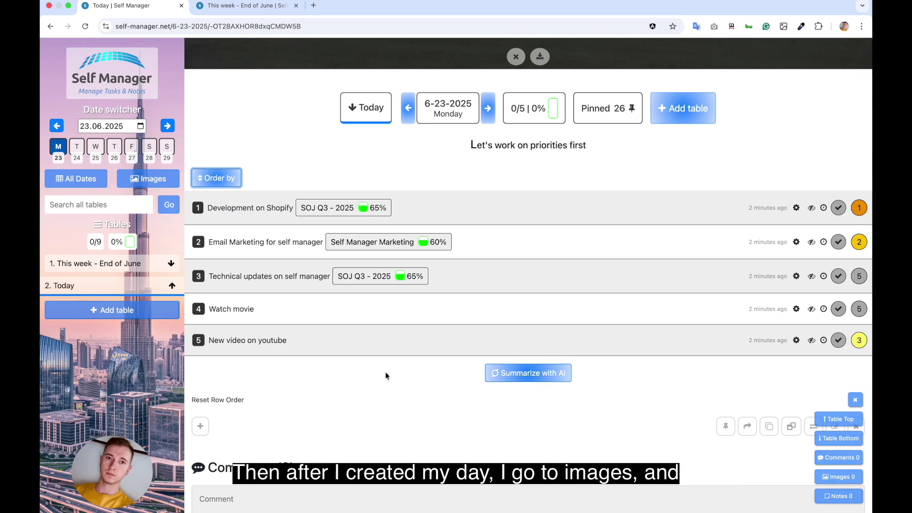
# Upload two jet photos to the Today table.
pyautogui.scroll(-4, 386, 373)
pyautogui.scroll(-8, 386, 372)
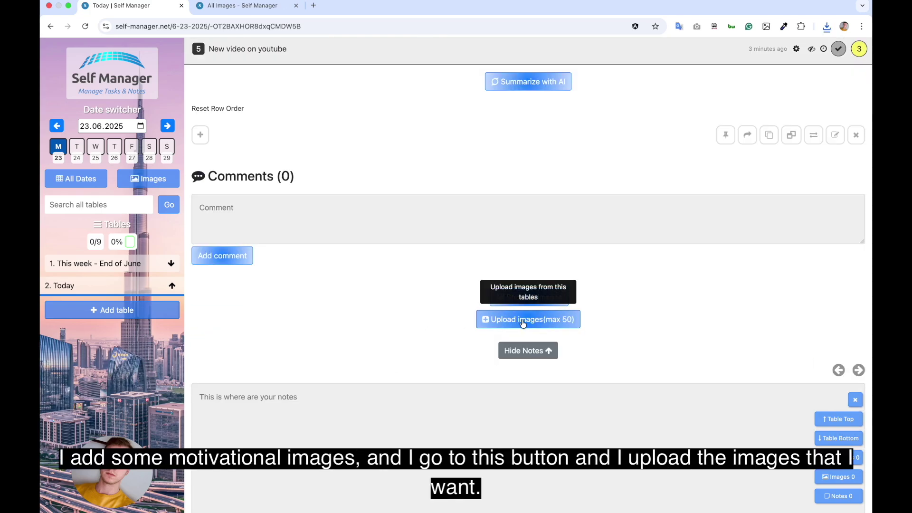
pyautogui.scroll(6, 427, 306)
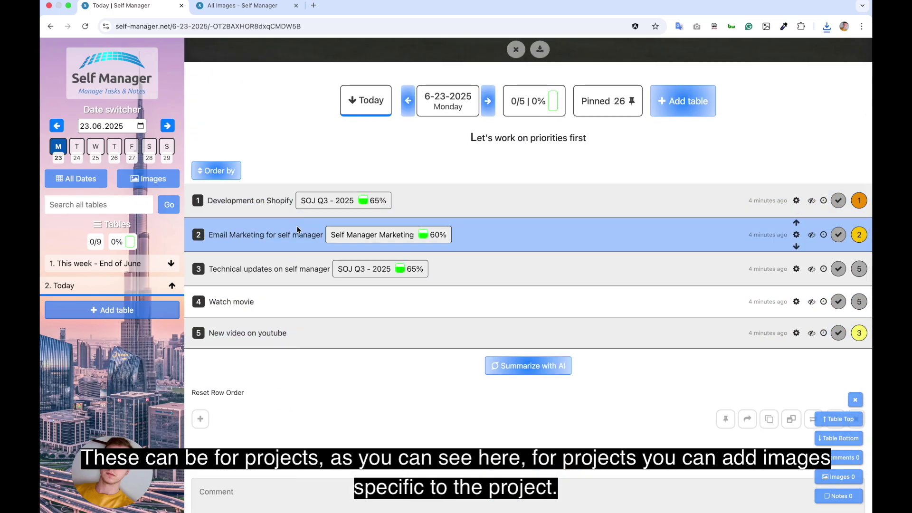
pyautogui.scroll(-7, 296, 235)
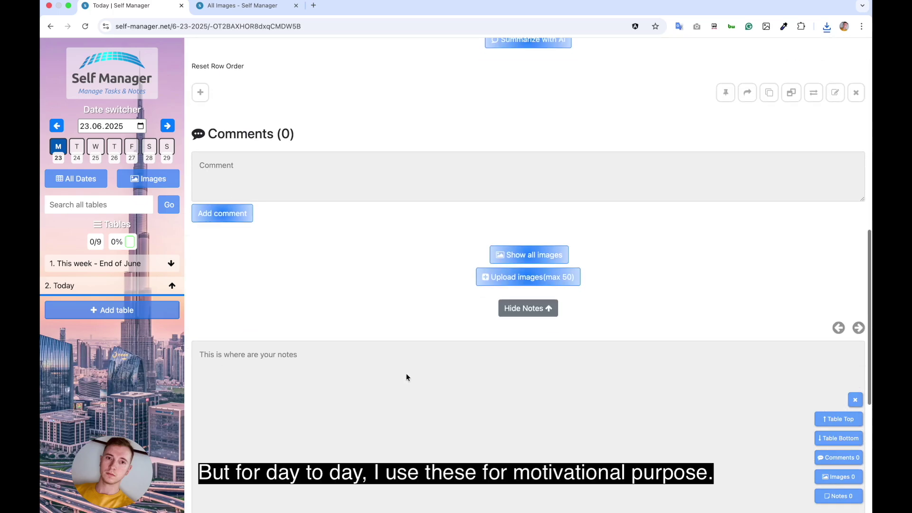
pyautogui.scroll(-1, 407, 297)
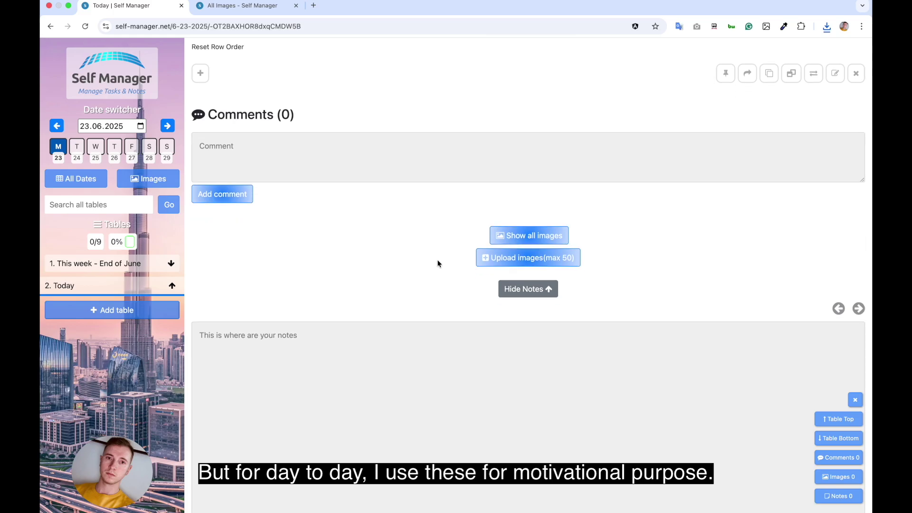
pyautogui.click(527, 261)
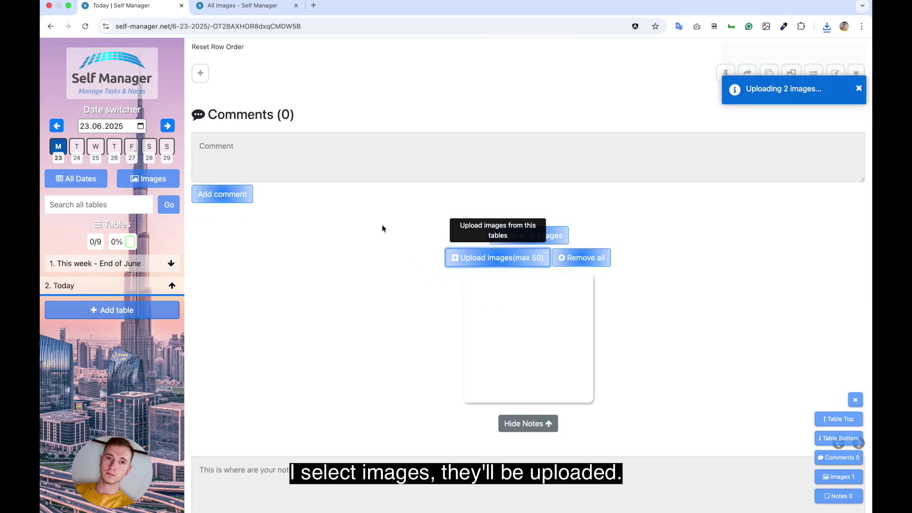
pyautogui.moveTo(409, 289)
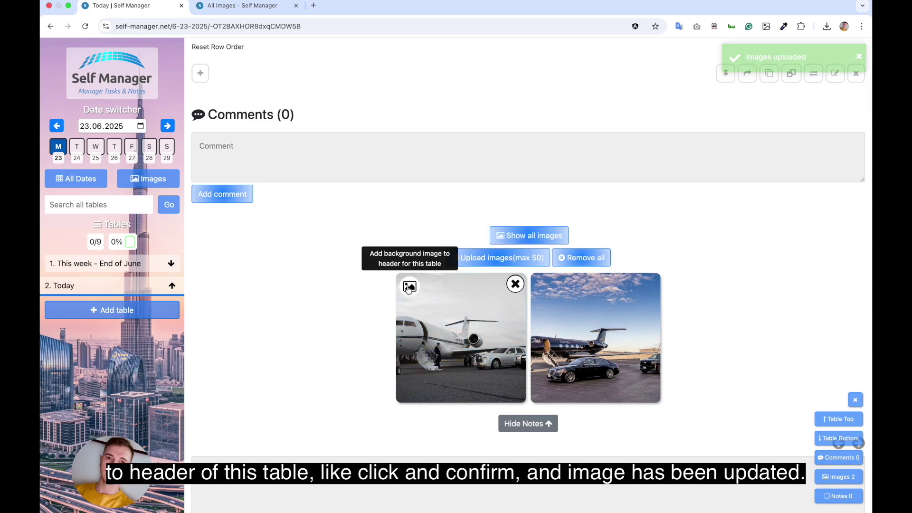
# Make the private-jet photo the header image, then briefly view This week - End of June and return.
pyautogui.click(410, 287)
pyautogui.click(533, 97)
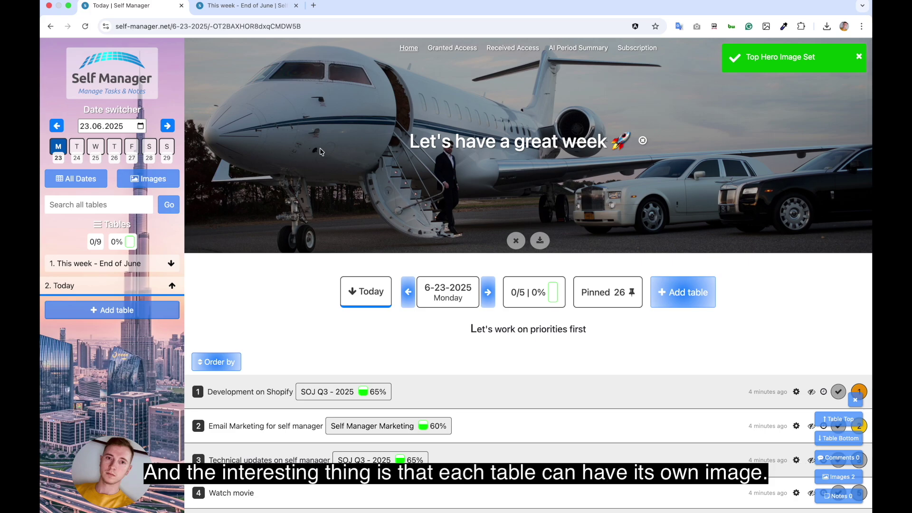
pyautogui.click(177, 264)
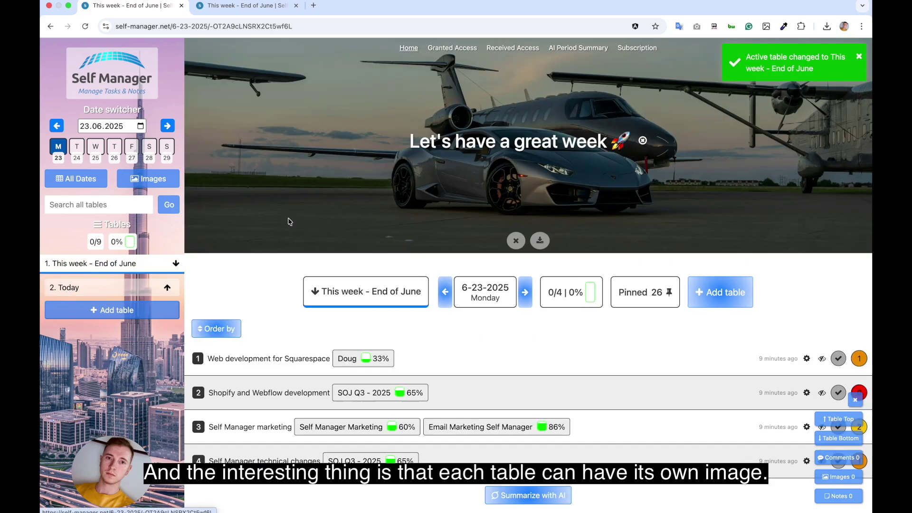
pyautogui.click(167, 287)
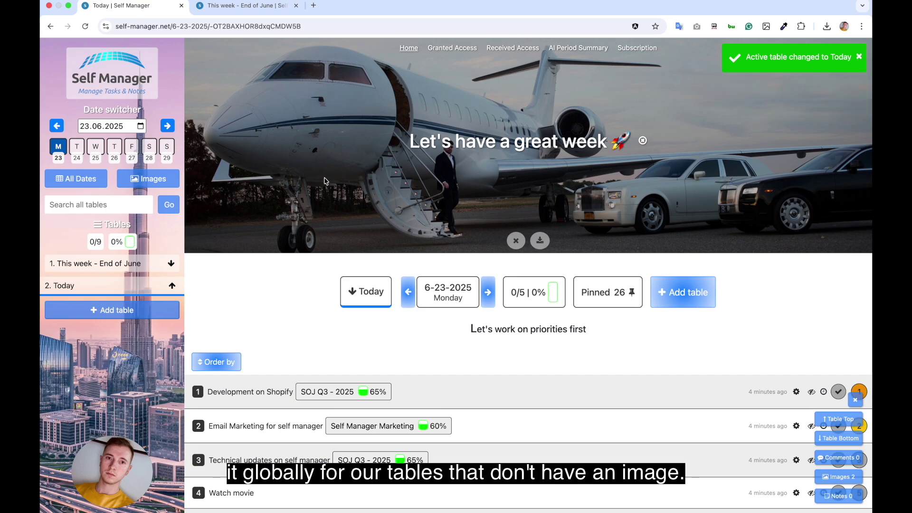
# Look at the Share access panel and Edit table window without changing anything.
pyautogui.scroll(-8, 299, 228)
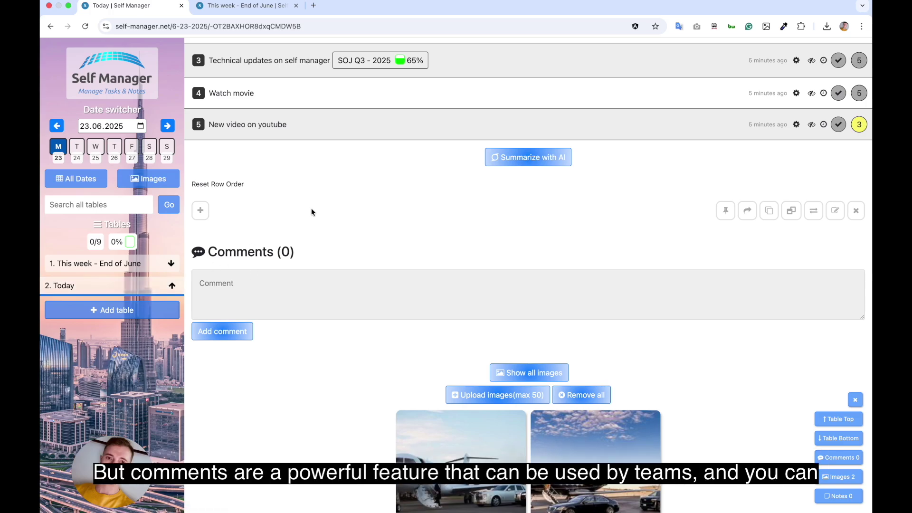
pyautogui.click(747, 211)
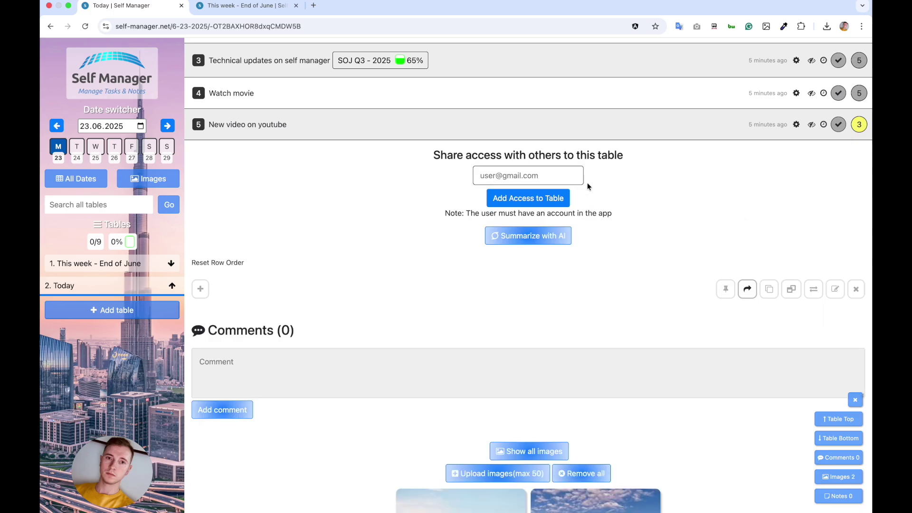
pyautogui.click(747, 289)
pyautogui.scroll(5, 604, 270)
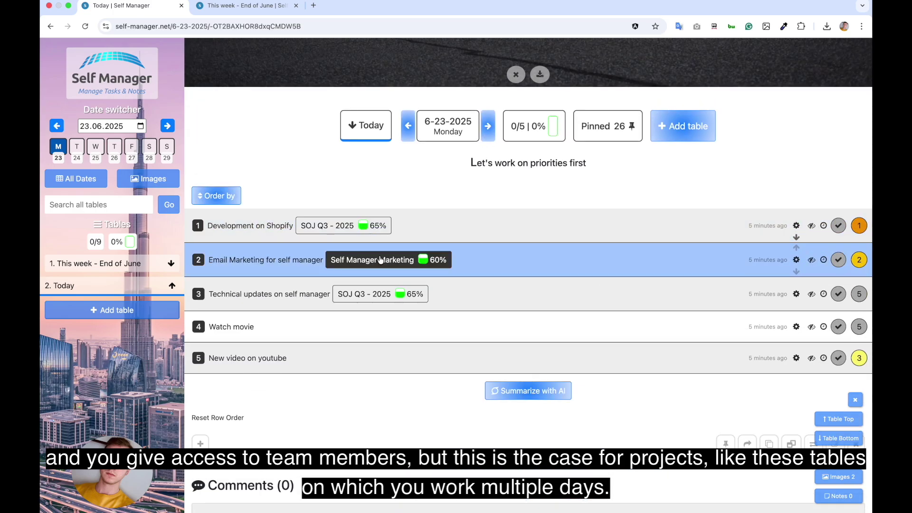
pyautogui.scroll(-3, 660, 305)
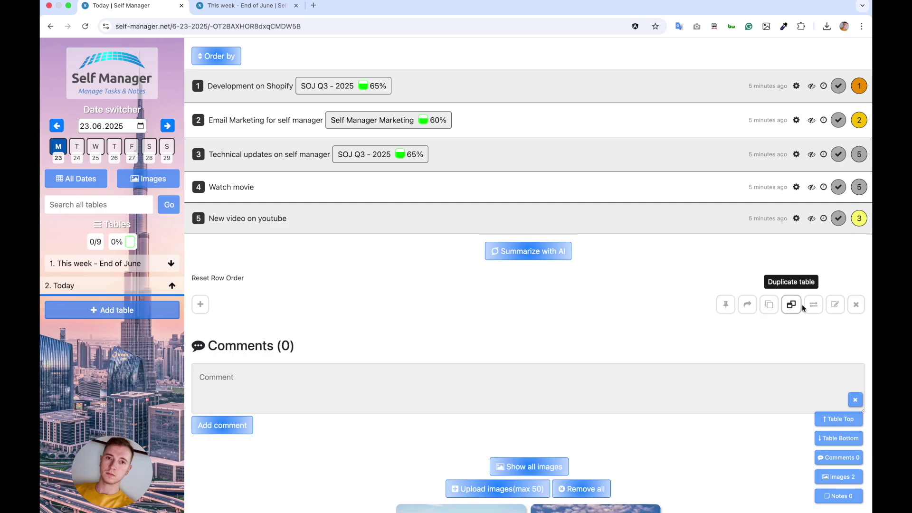
pyautogui.click(834, 306)
pyautogui.click(844, 300)
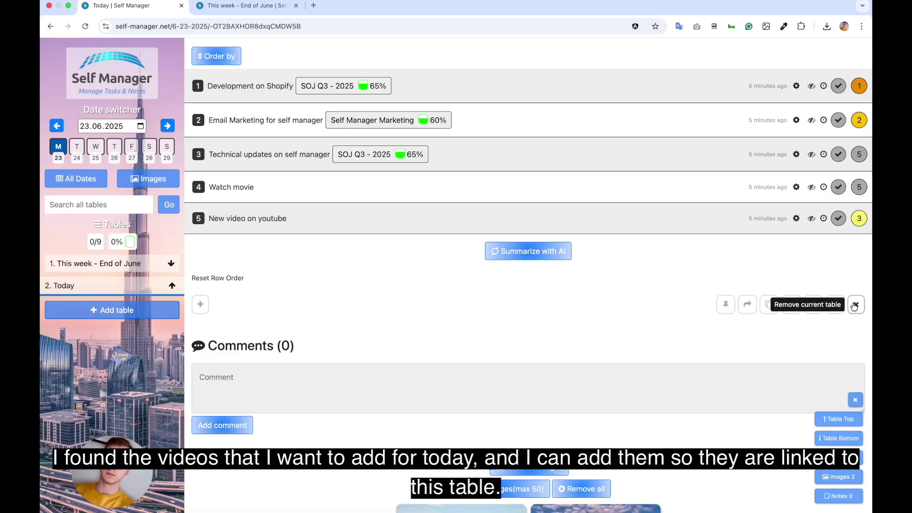
# Post a comment on the Today table containing two pasted YouTube links.
pyautogui.click(417, 393)
pyautogui.write('https://www.youtube.com/watch?v=U1i6t4d90WM')
pyautogui.write('https://www.youtube.com/watch?v=mZUG0pr5hBo&t=9s')
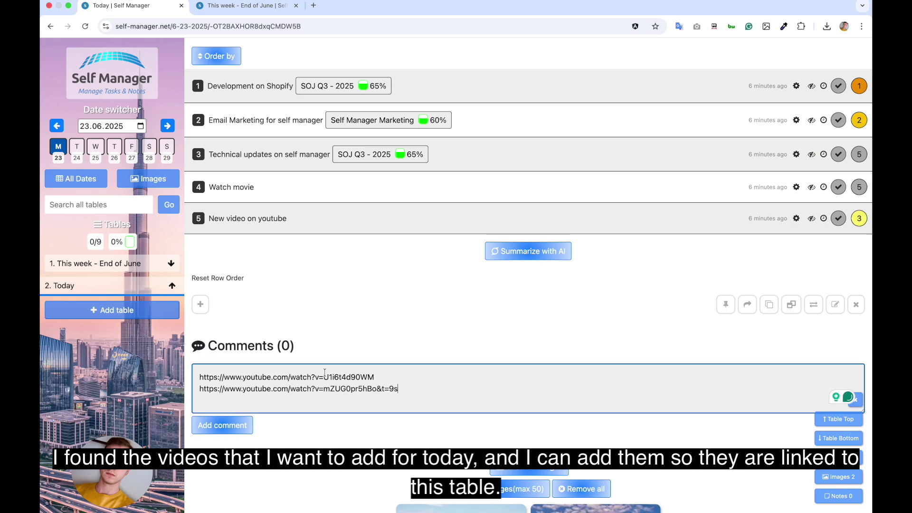
pyautogui.click(222, 426)
pyautogui.scroll(-3, 331, 304)
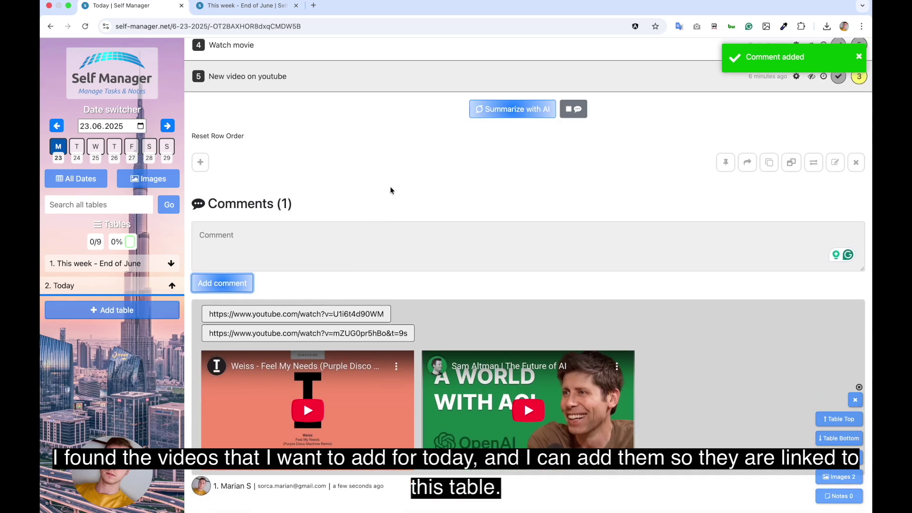
# Pin the This week - End of June table and find it as entry 27 in the pinned list.
pyautogui.click(108, 263)
pyautogui.scroll(-4, 593, 219)
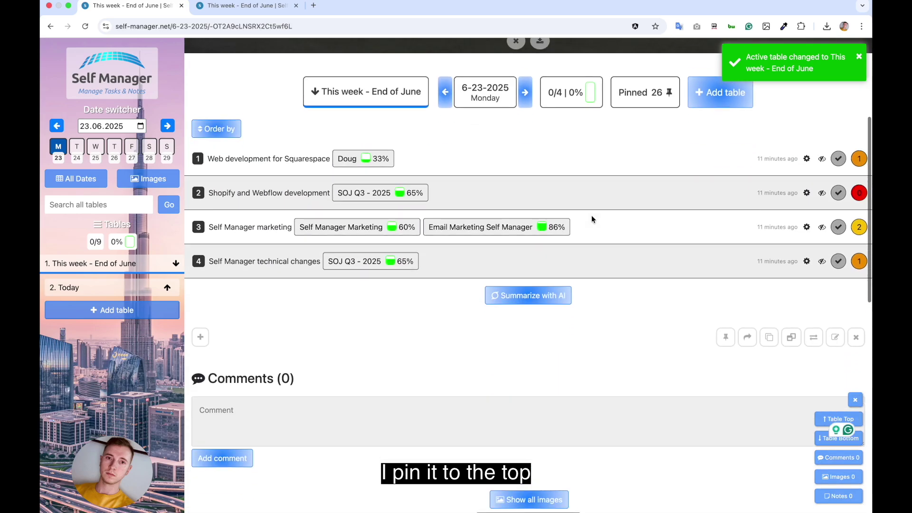
pyautogui.click(725, 332)
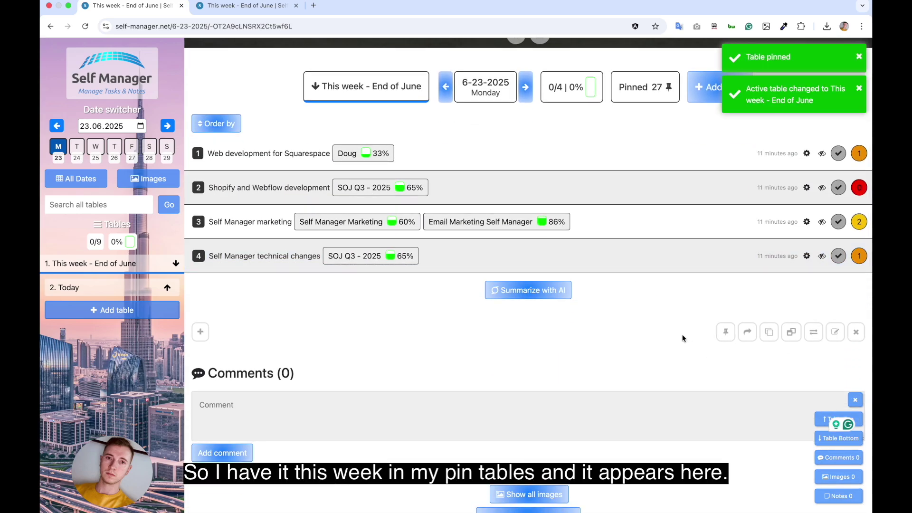
pyautogui.click(642, 101)
pyautogui.scroll(-10, 570, 214)
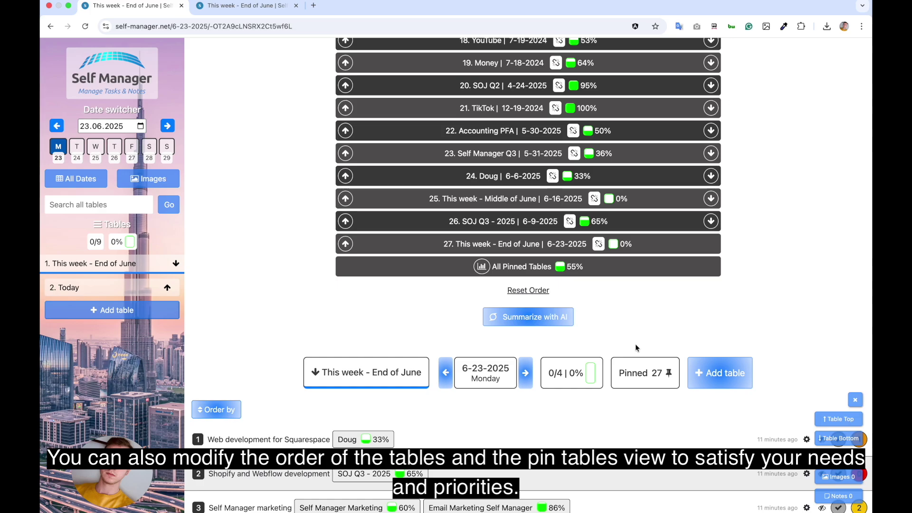
pyautogui.scroll(15, 634, 343)
# In the Today table, complete Development on Shopify and Email Marketing for self manager.
pyautogui.click(100, 292)
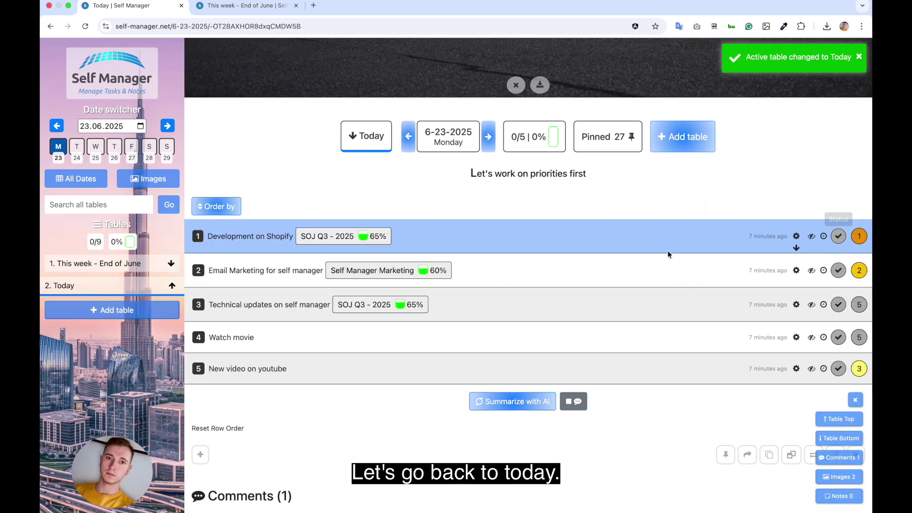
pyautogui.click(838, 236)
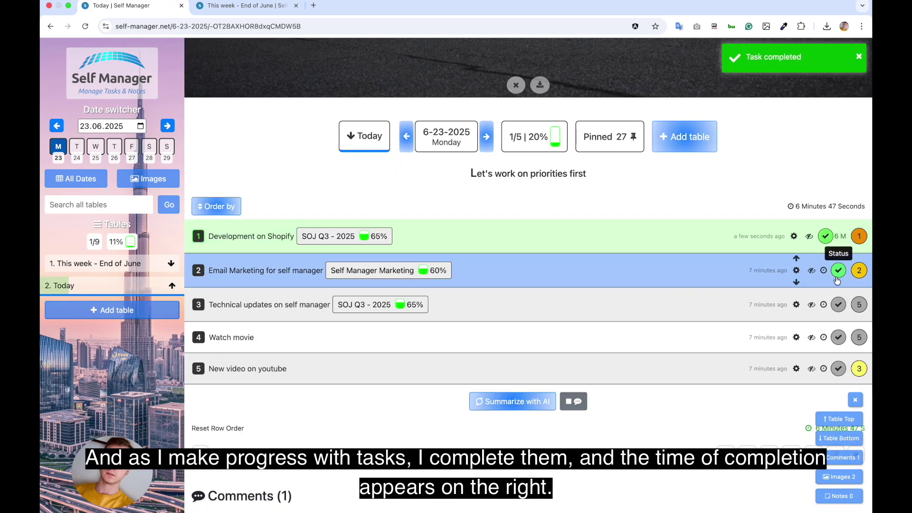
pyautogui.doubleClick(838, 271)
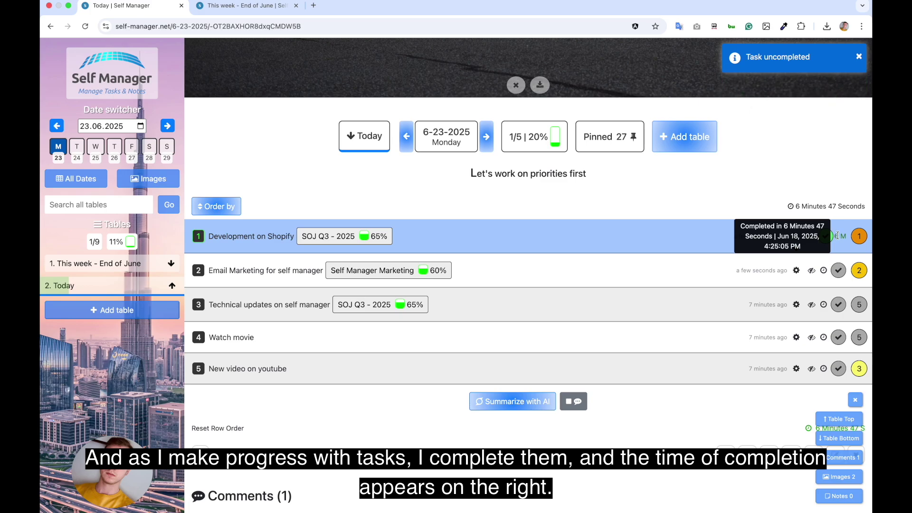
pyautogui.scroll(-2, 729, 238)
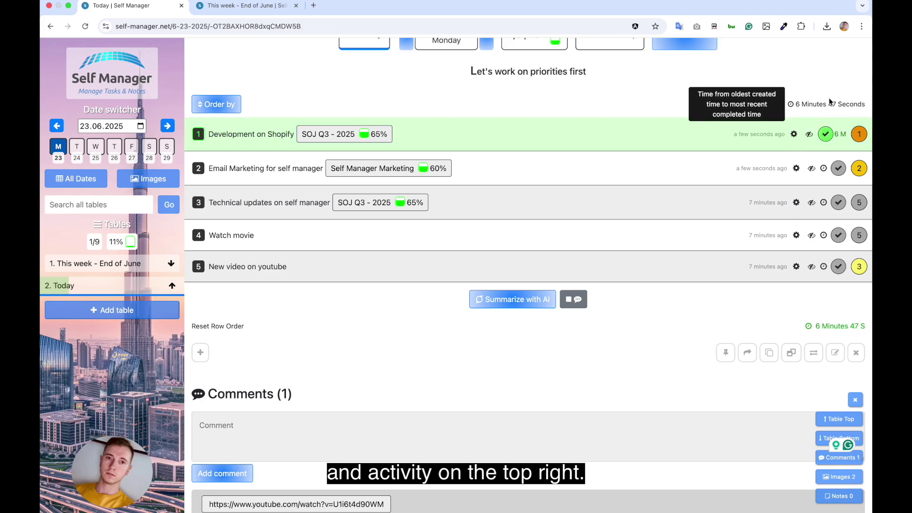
pyautogui.click(634, 130)
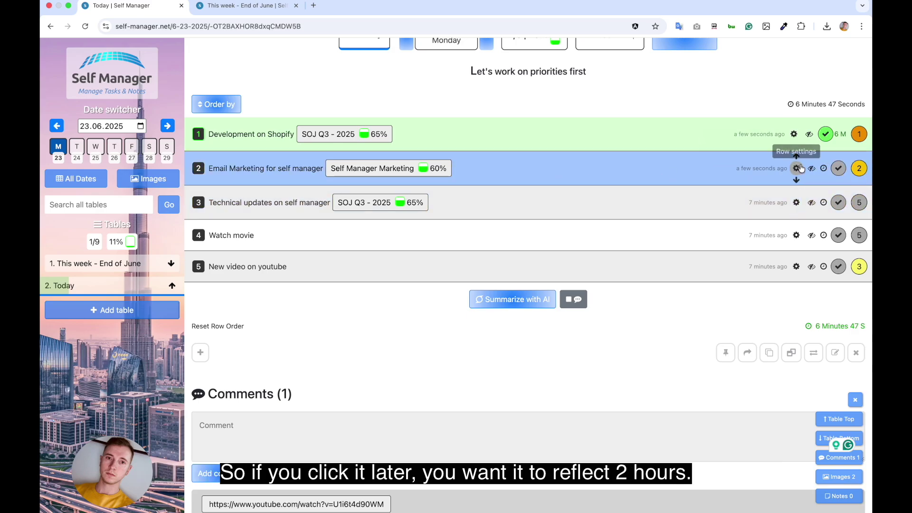
pyautogui.click(837, 169)
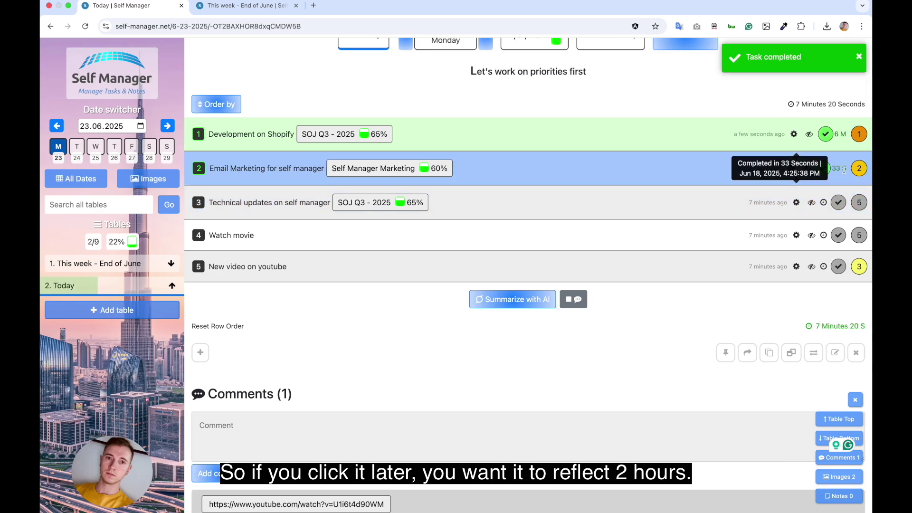
# Move Email Marketing's start hour to 15 so it logs 1 hour, then start the Technical updates timer.
pyautogui.click(793, 170)
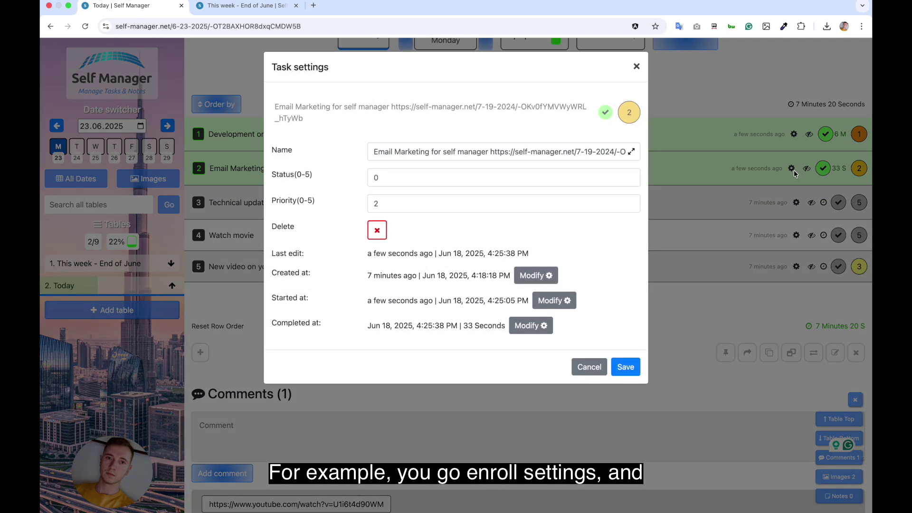
pyautogui.click(535, 275)
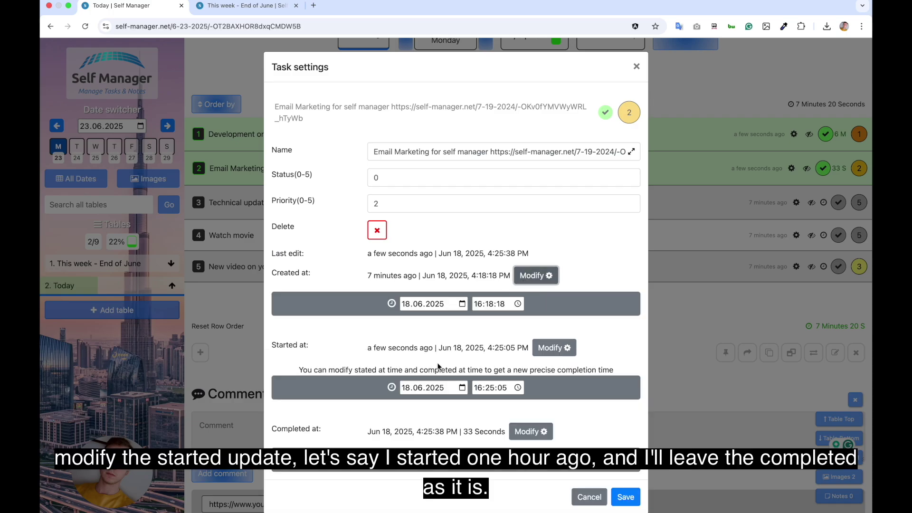
pyautogui.click(512, 386)
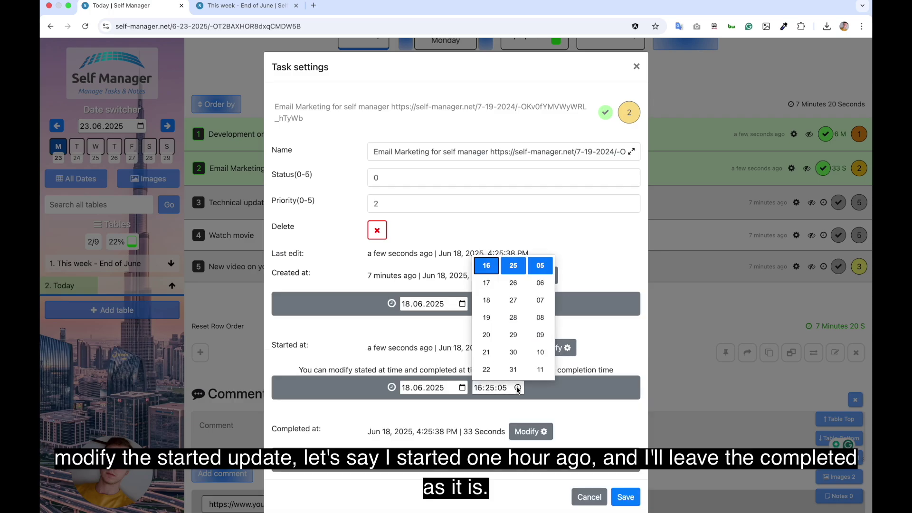
pyautogui.scroll(1, 487, 281)
pyautogui.click(487, 265)
pyautogui.click(553, 400)
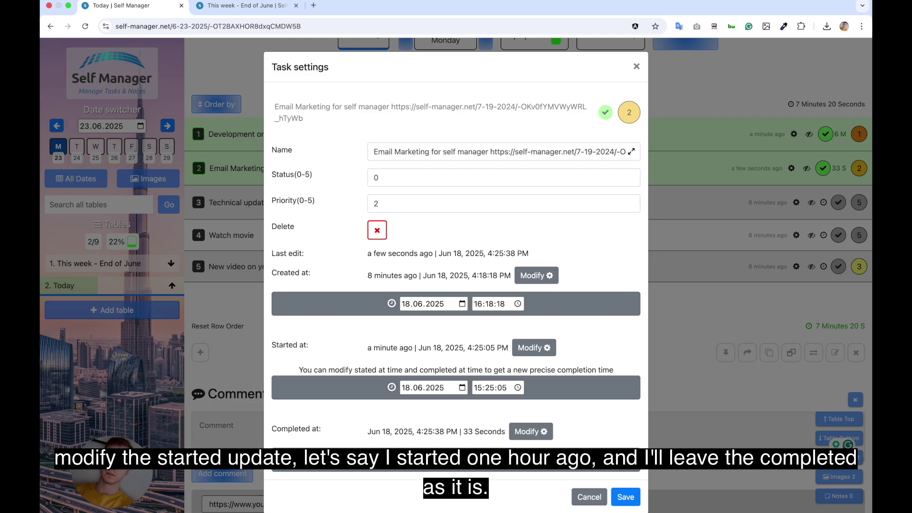
pyautogui.click(626, 497)
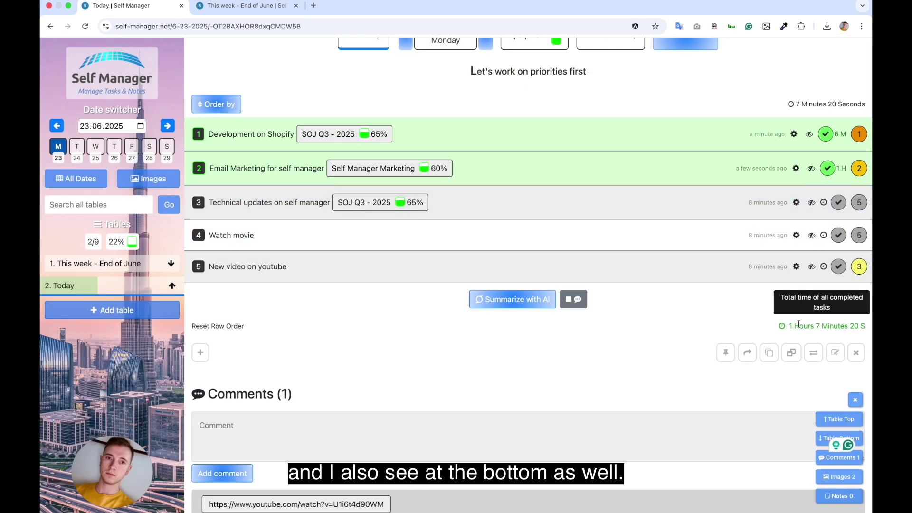
pyautogui.click(824, 203)
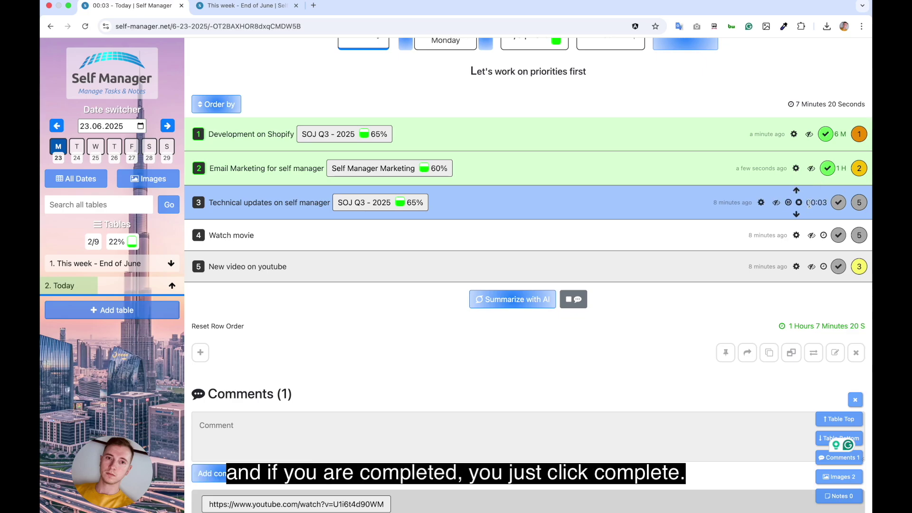
# Mark Technical updates completed and copy the Today table's page address.
pyautogui.click(839, 203)
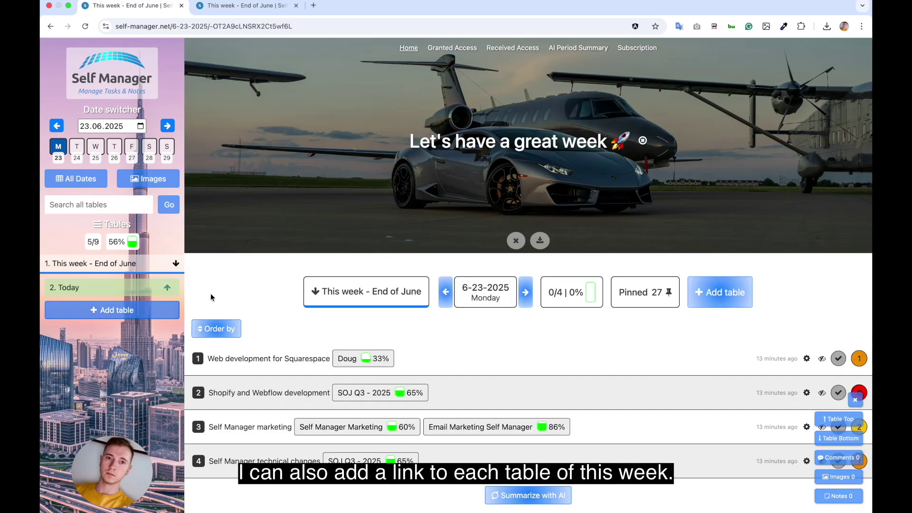
pyautogui.scroll(-2, 254, 298)
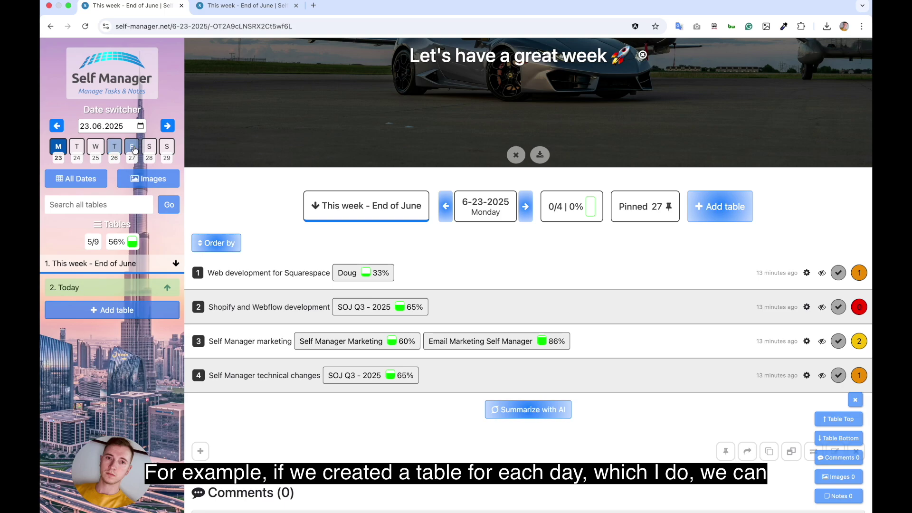
pyautogui.click(203, 27)
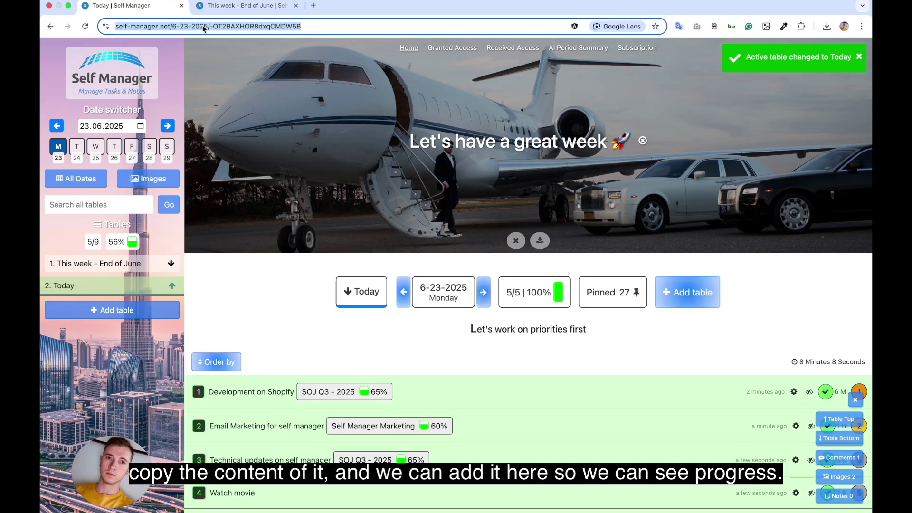
# Add a Progress row with the pasted Today address to This week - End of June.
pyautogui.click(138, 264)
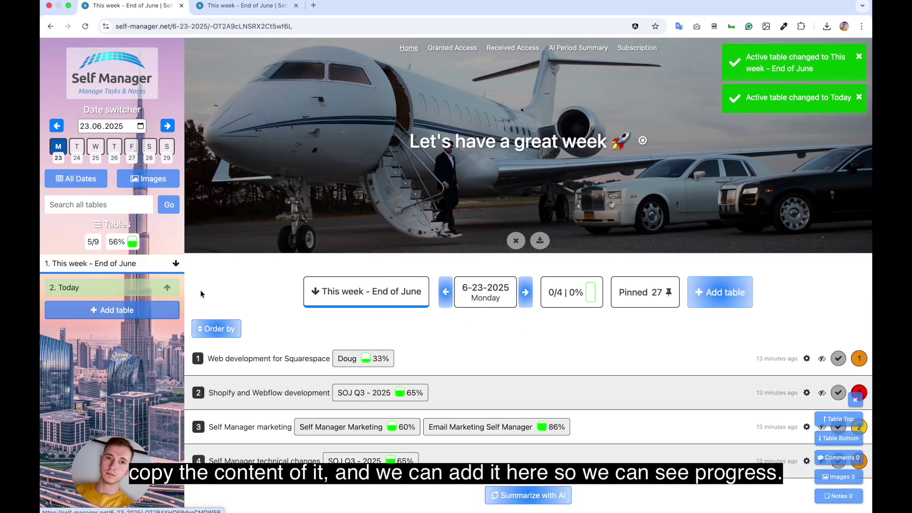
pyautogui.scroll(-3, 213, 296)
pyautogui.click(200, 389)
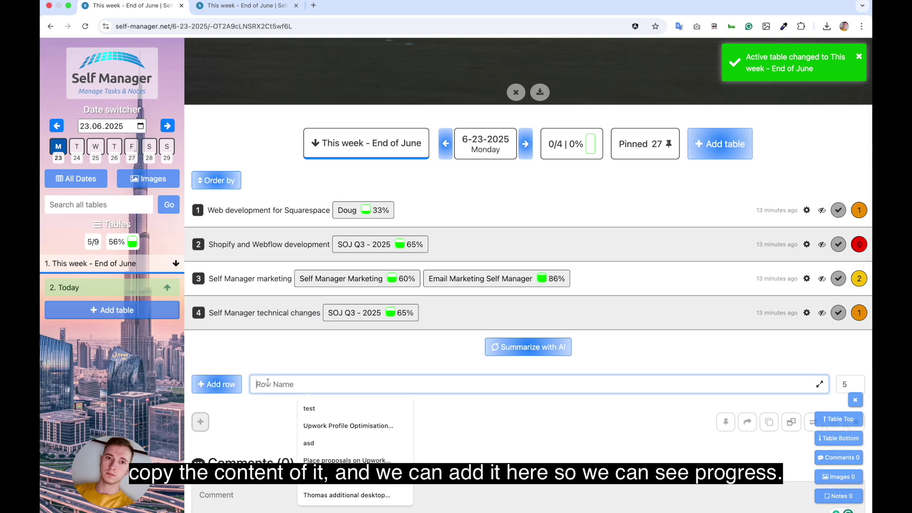
pyautogui.write('Progress')
pyautogui.write('https://self-manager.net/6-23-2025/-OT2A9cLNSRX2Ct5wf6L')
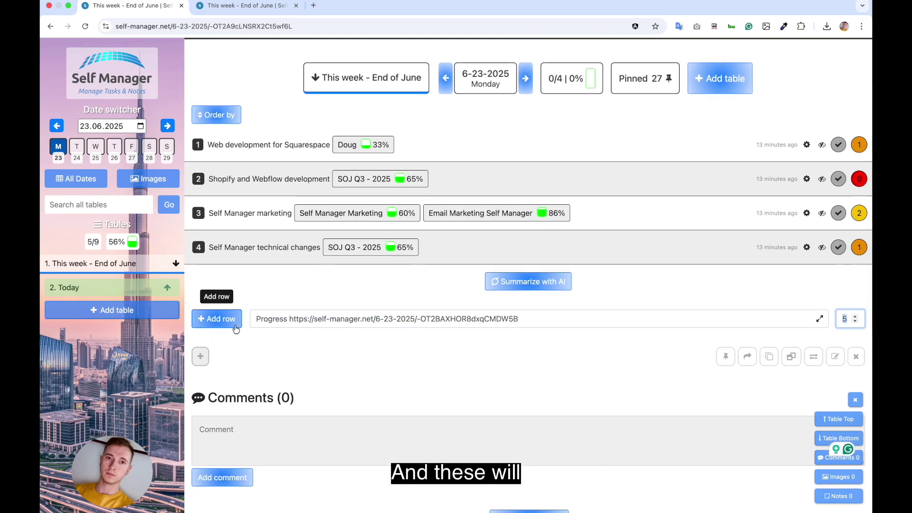
pyautogui.click(217, 318)
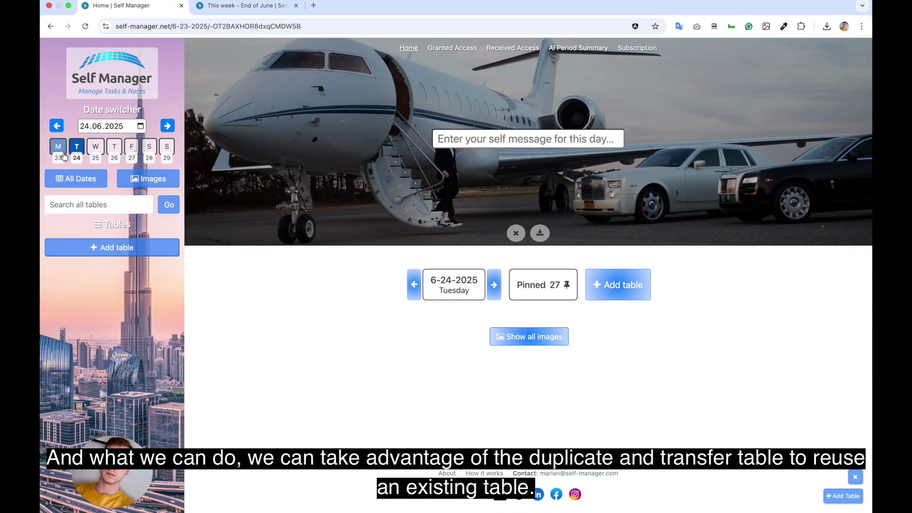
# Duplicate the Today table on the 23 June 2025 page.
pyautogui.click(58, 146)
pyautogui.click(130, 287)
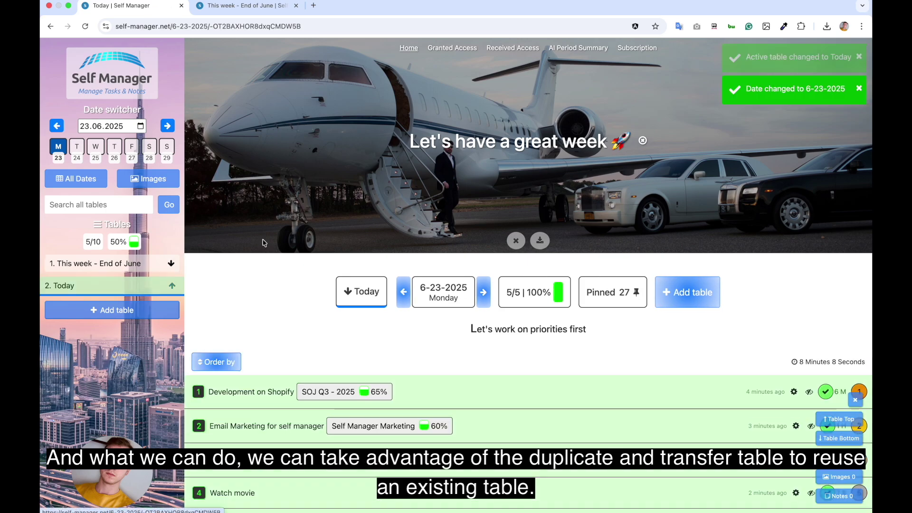
pyautogui.scroll(-6, 749, 205)
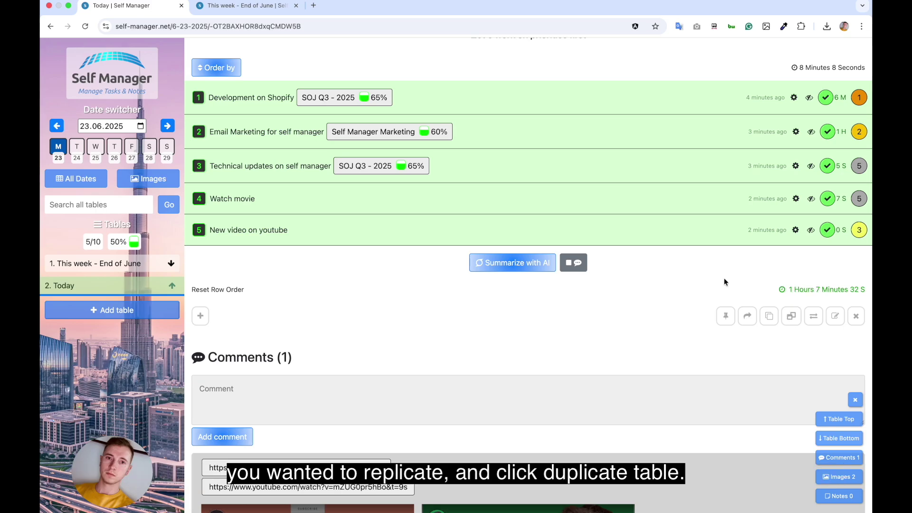
pyautogui.click(790, 318)
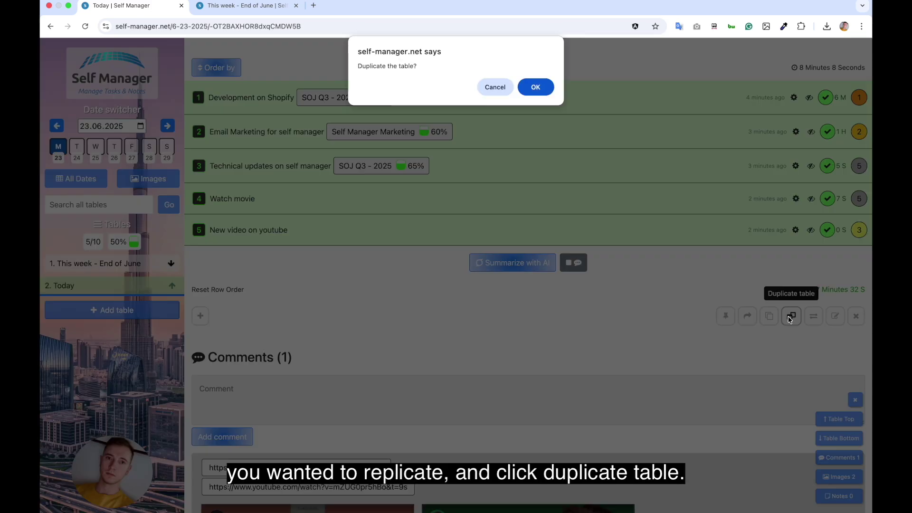
pyautogui.click(536, 88)
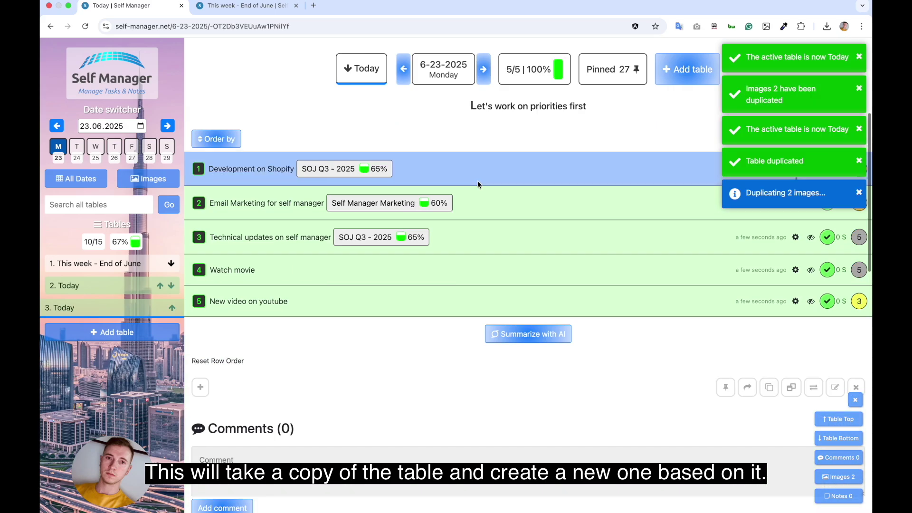
# Remove both copied images from the duplicated table.
pyautogui.scroll(-5, 477, 184)
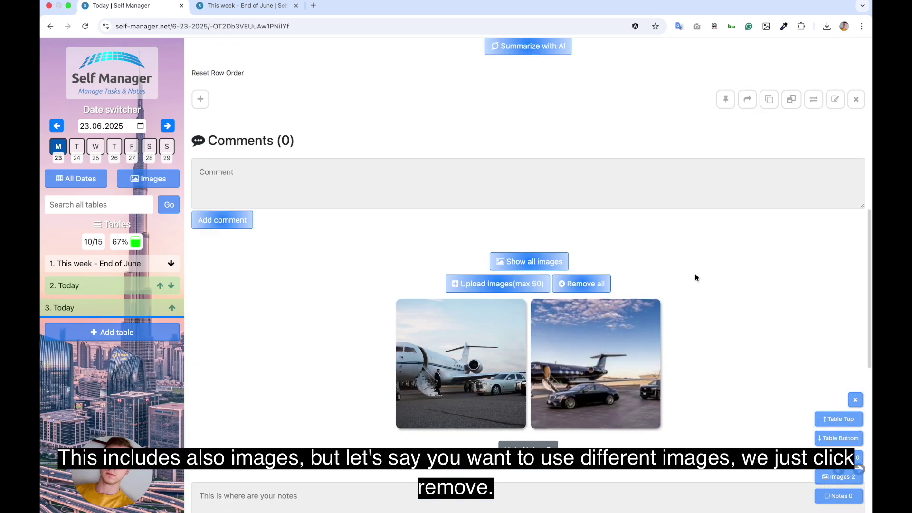
pyautogui.scroll(2, 694, 274)
pyautogui.click(584, 366)
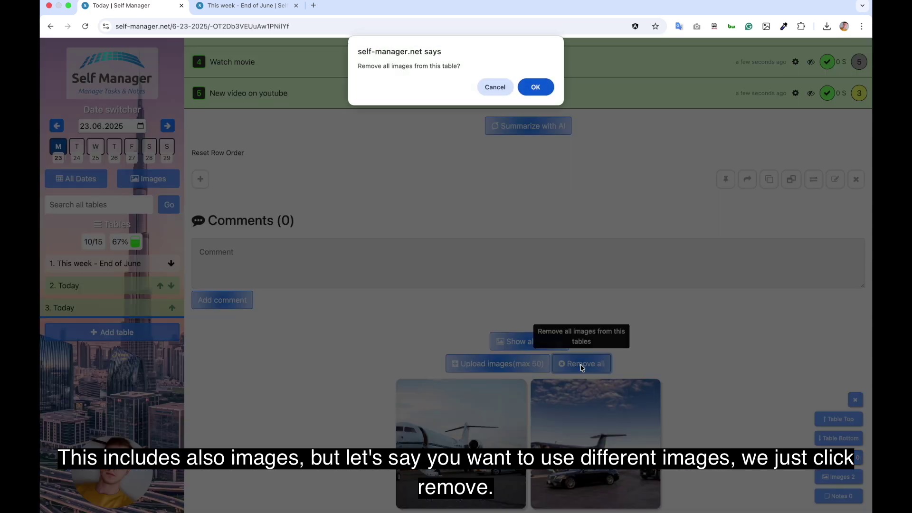
pyautogui.click(534, 90)
pyautogui.scroll(1, 626, 203)
# Send the copied Today table to 24 June 2025.
pyautogui.click(814, 224)
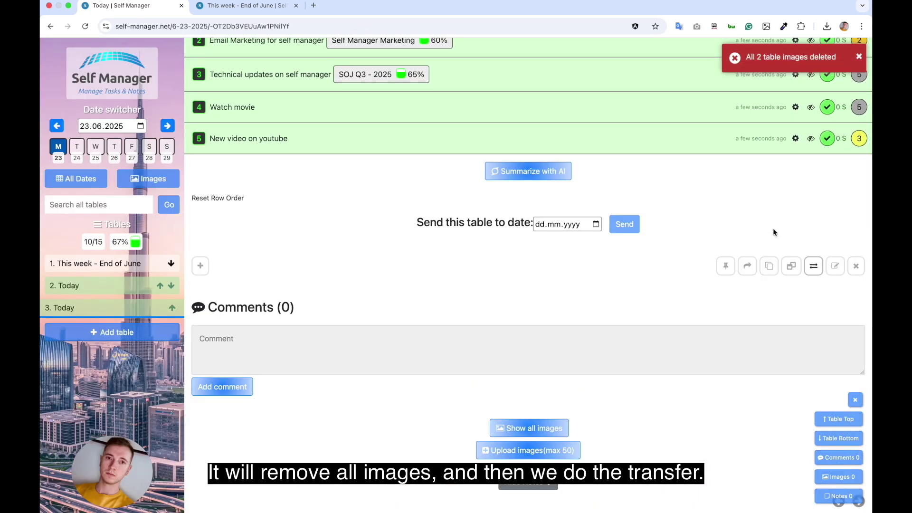
pyautogui.click(596, 224)
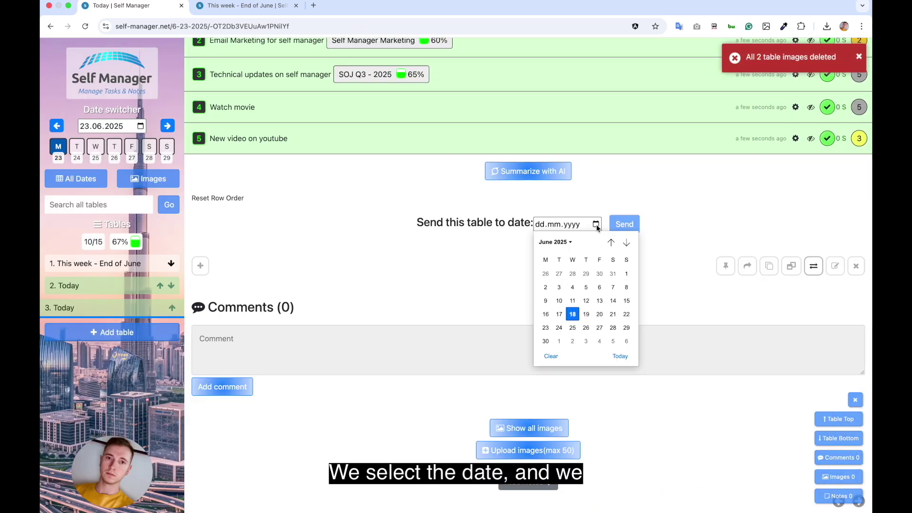
pyautogui.click(559, 328)
pyautogui.click(625, 225)
pyautogui.click(540, 89)
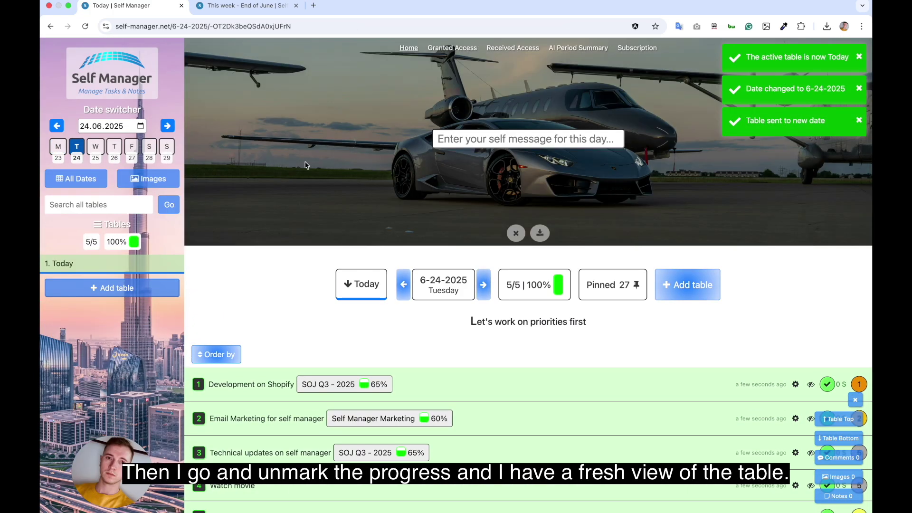
# Mark all five tasks, Development on Shopify through New video on youtube, as not completed.
pyautogui.scroll(-3, 307, 164)
pyautogui.click(827, 243)
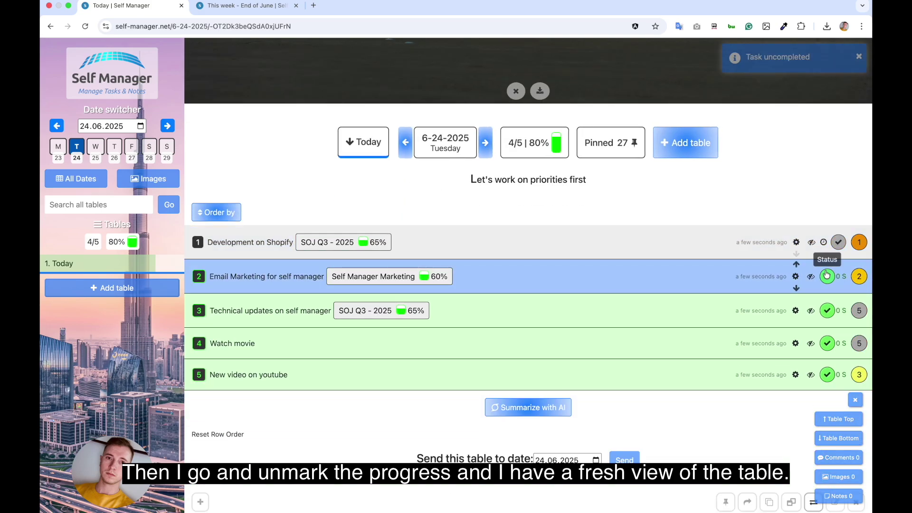
pyautogui.click(827, 277)
pyautogui.click(827, 311)
pyautogui.click(827, 344)
pyautogui.click(827, 375)
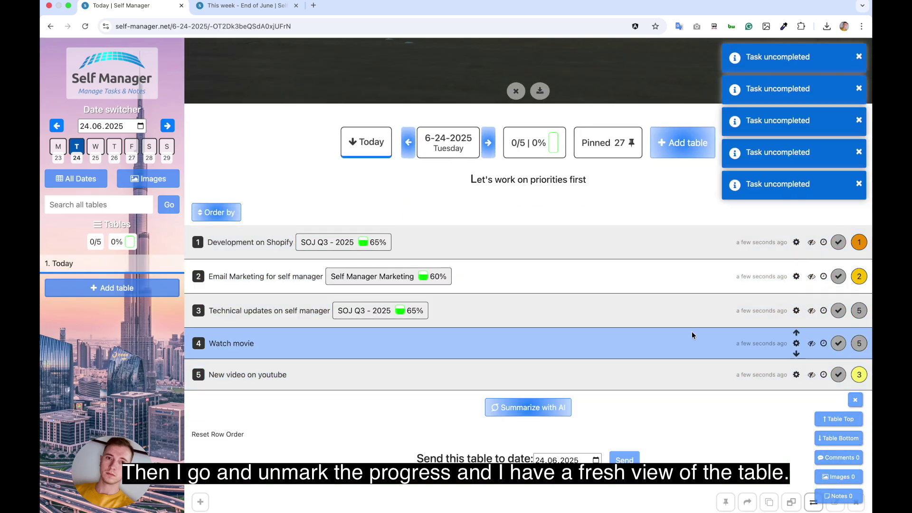
pyautogui.scroll(-4, 691, 332)
# Close the table editor without saving and begin deleting the Watch movie task.
pyautogui.click(835, 318)
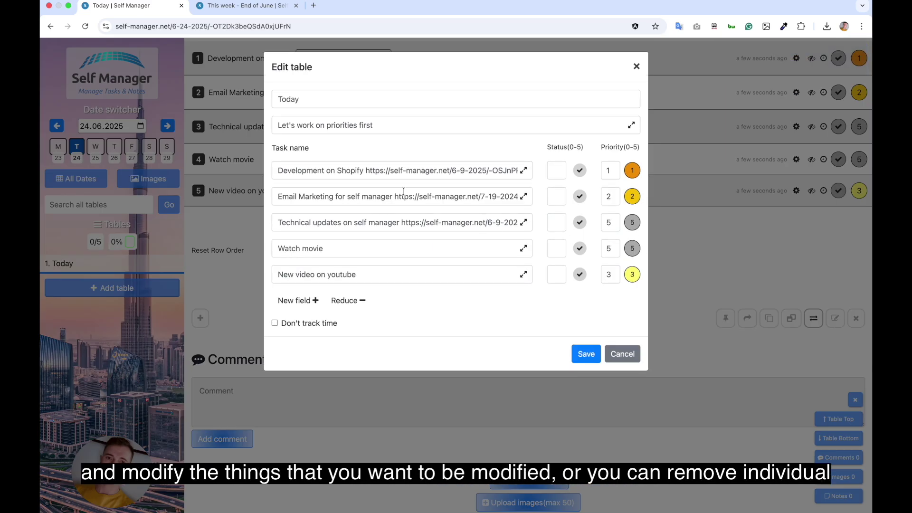
pyautogui.click(621, 354)
pyautogui.click(796, 159)
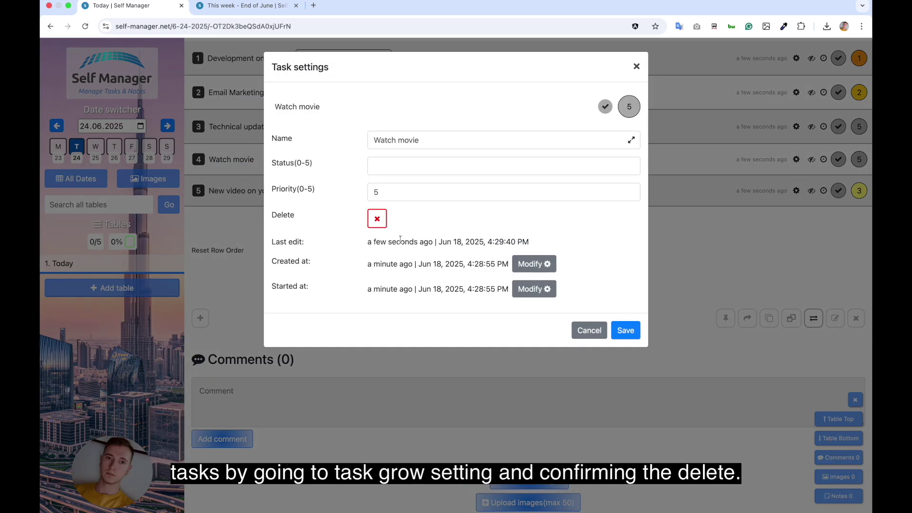
pyautogui.click(377, 219)
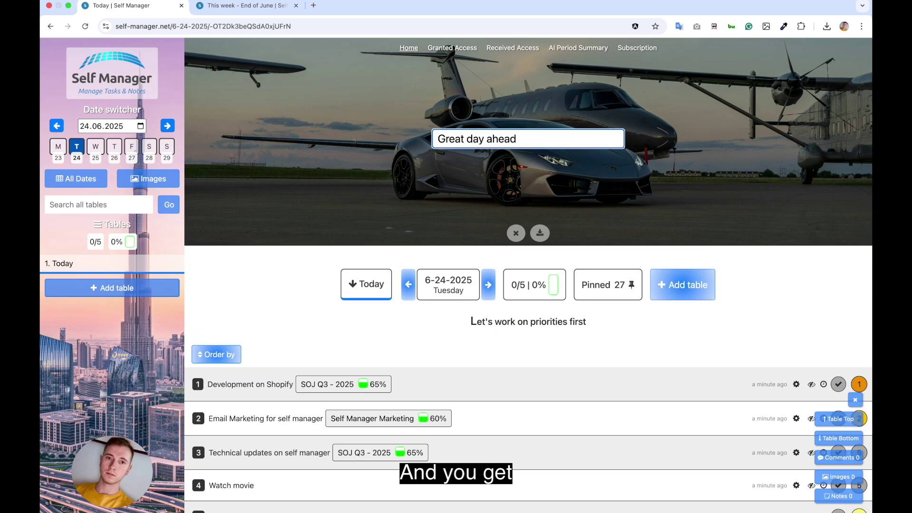
# Save 'Great day ahead' as the 6-24-2025 banner message.
pyautogui.press('Return')
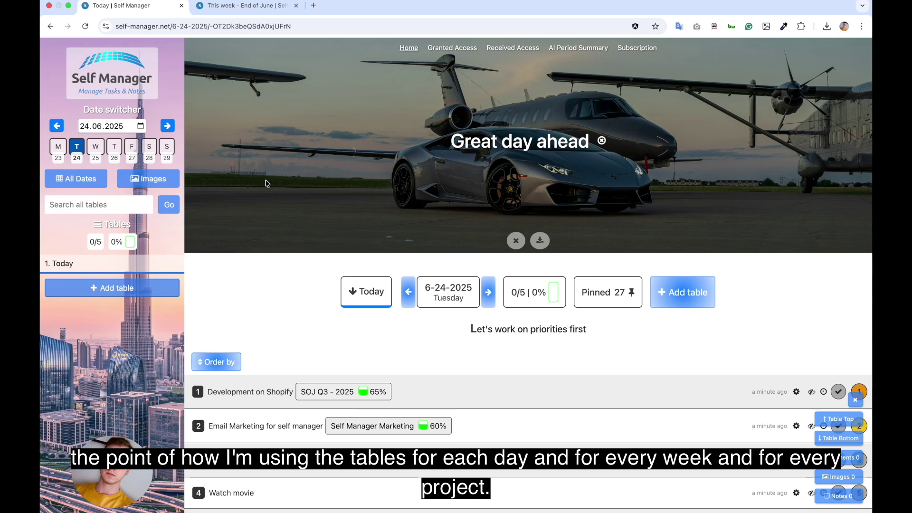
pyautogui.click(606, 297)
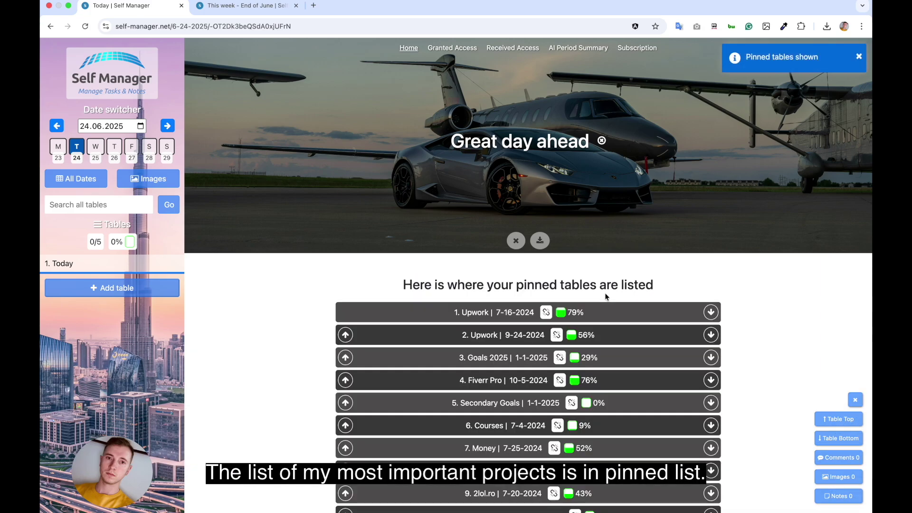
pyautogui.scroll(-10, 608, 261)
pyautogui.scroll(8, 610, 214)
pyautogui.scroll(-5, 608, 127)
pyautogui.scroll(-5, 590, 214)
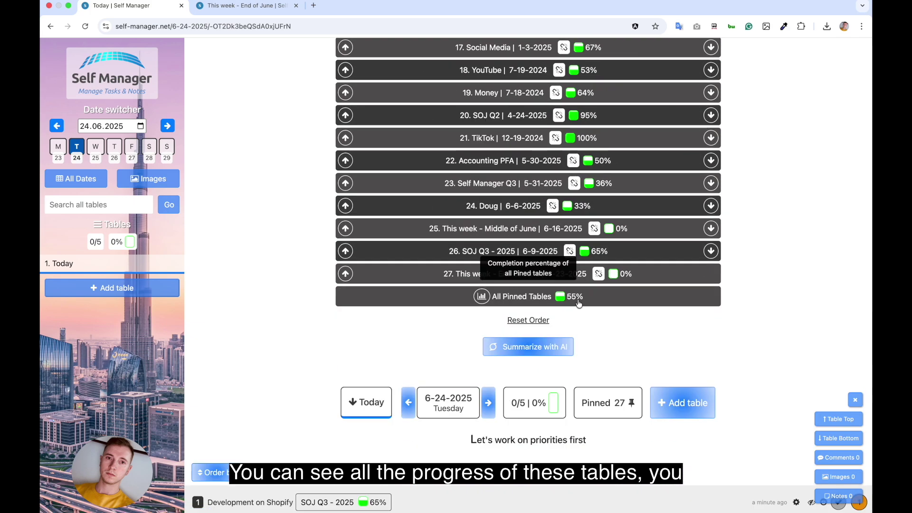
pyautogui.click(480, 184)
pyautogui.click(496, 96)
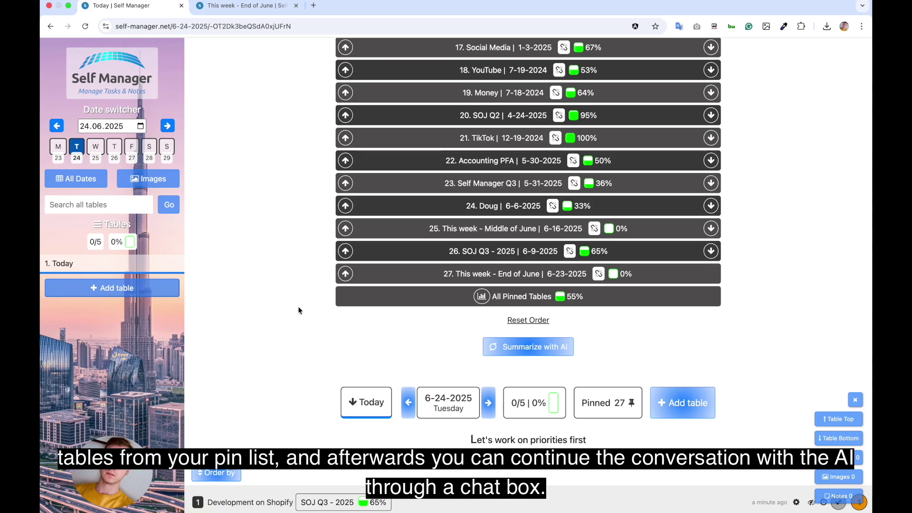
pyautogui.scroll(-1, 722, 251)
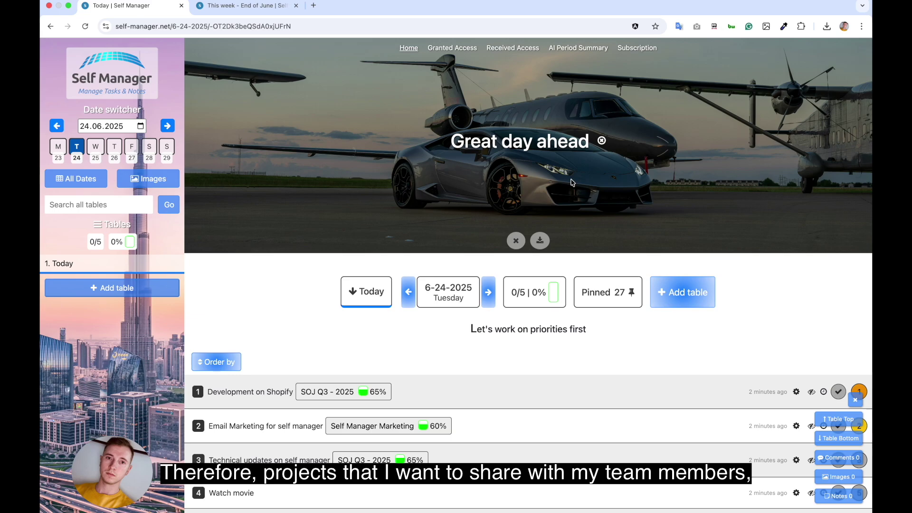
# Bring up the share-access form for the 6-24-2025 Today table.
pyautogui.scroll(-5, 572, 182)
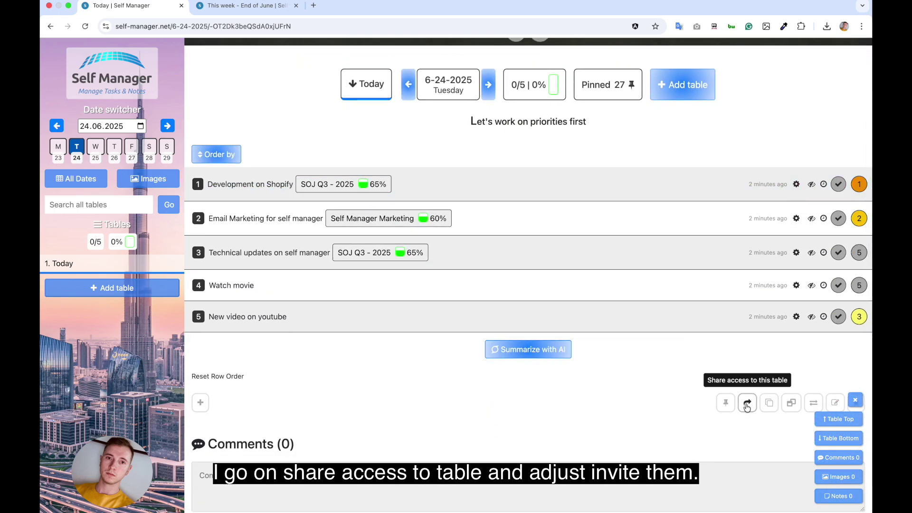
pyautogui.click(748, 403)
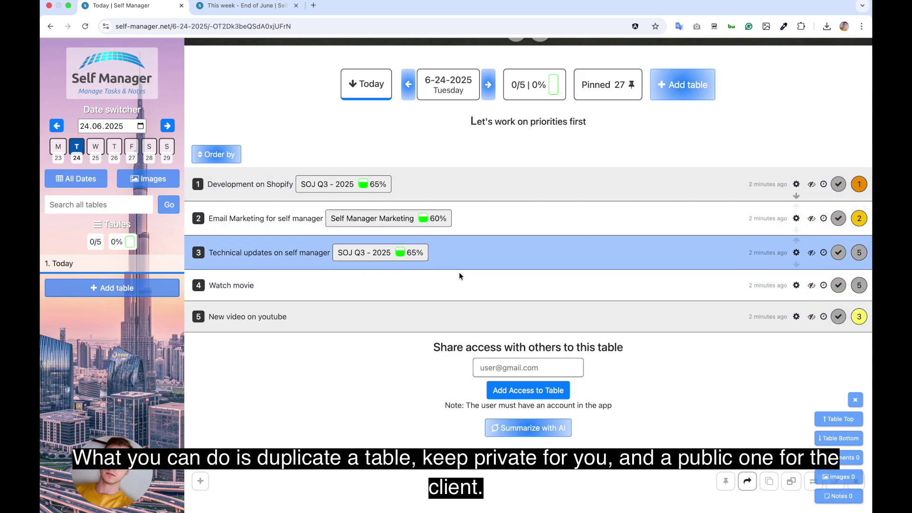
# Switch to Sunday 29 June and generate the AI Period Summary for the previous week.
pyautogui.click(168, 150)
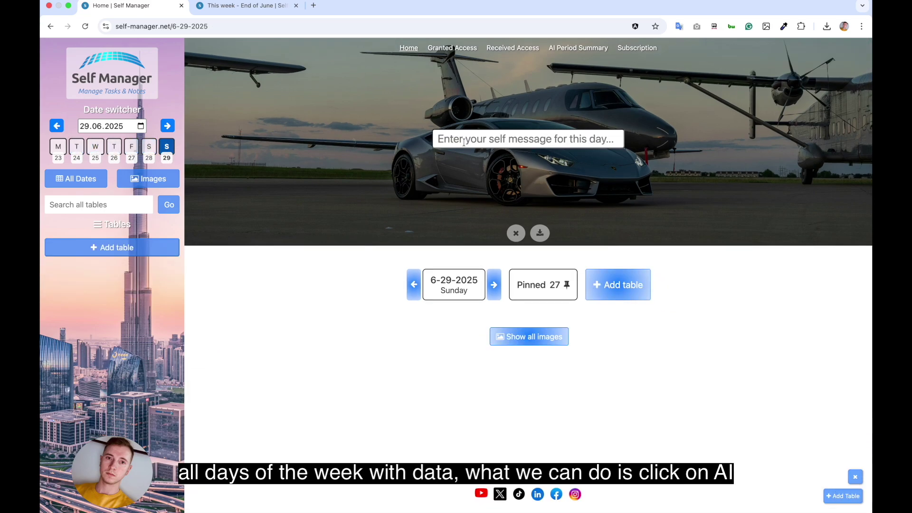
pyautogui.click(570, 49)
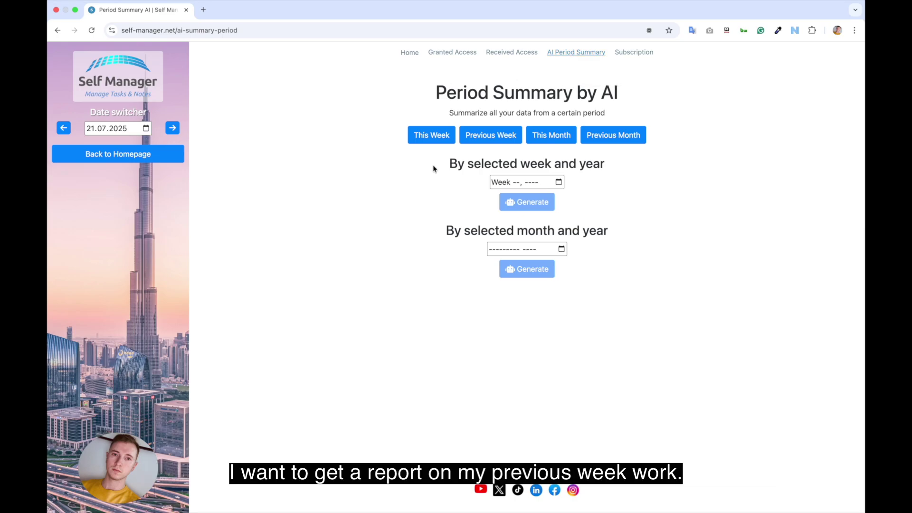
pyautogui.click(486, 137)
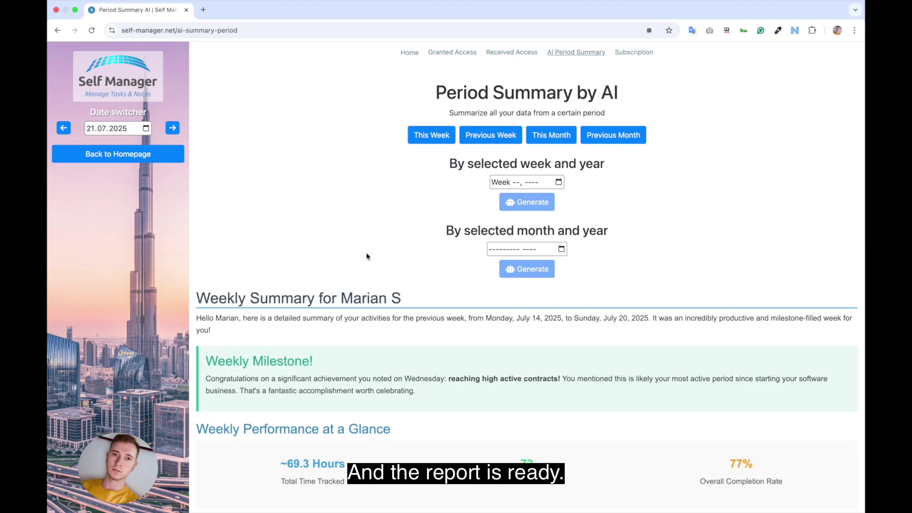
pyautogui.moveTo(516, 317); pyautogui.dragTo(627, 318)
pyautogui.click(591, 319)
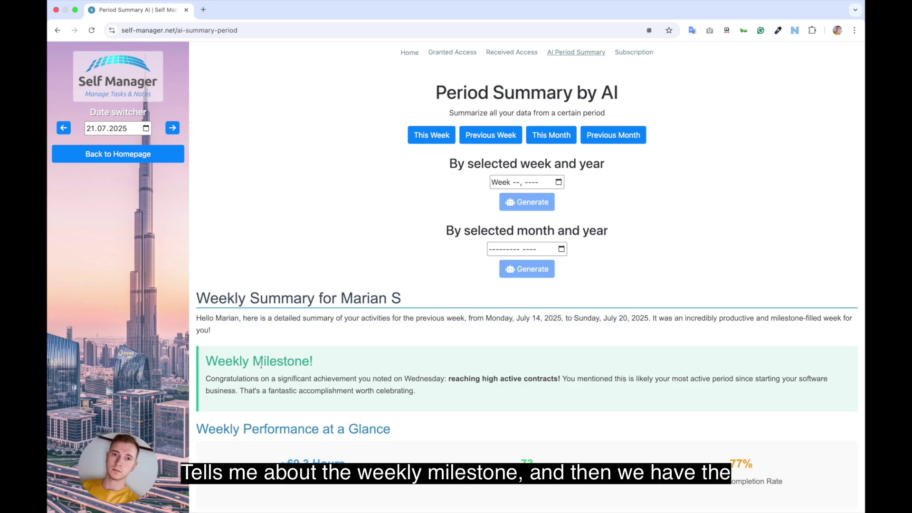
pyautogui.moveTo(286, 460); pyautogui.dragTo(307, 461)
pyautogui.click(307, 461)
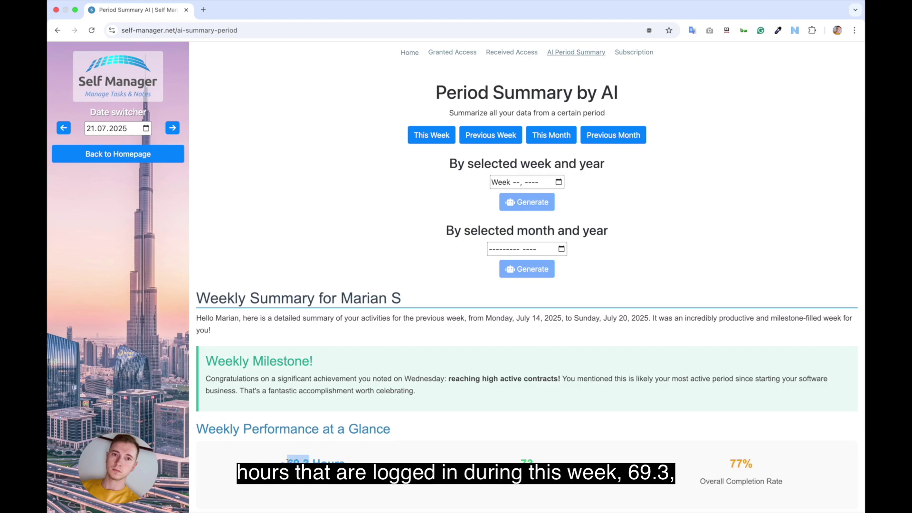
pyautogui.doubleClick(526, 460)
pyautogui.click(568, 461)
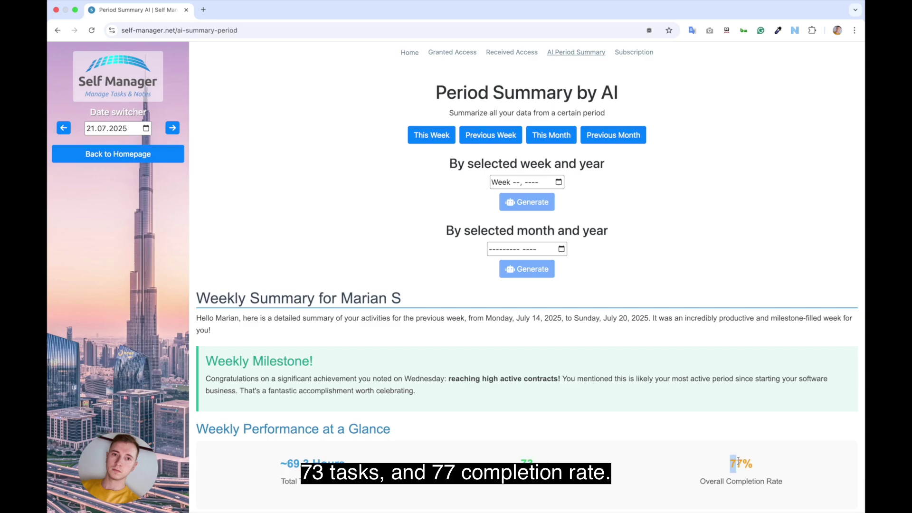
pyautogui.scroll(-8, 559, 460)
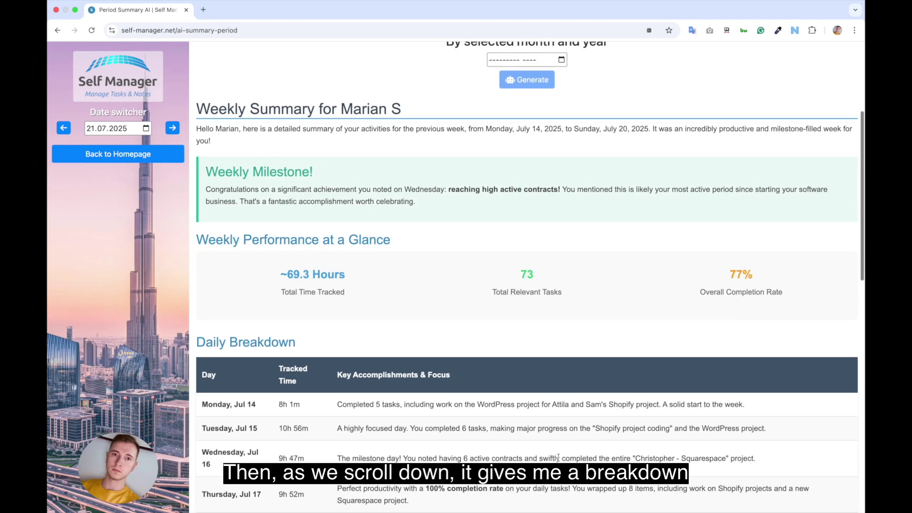
pyautogui.scroll(-2, 559, 460)
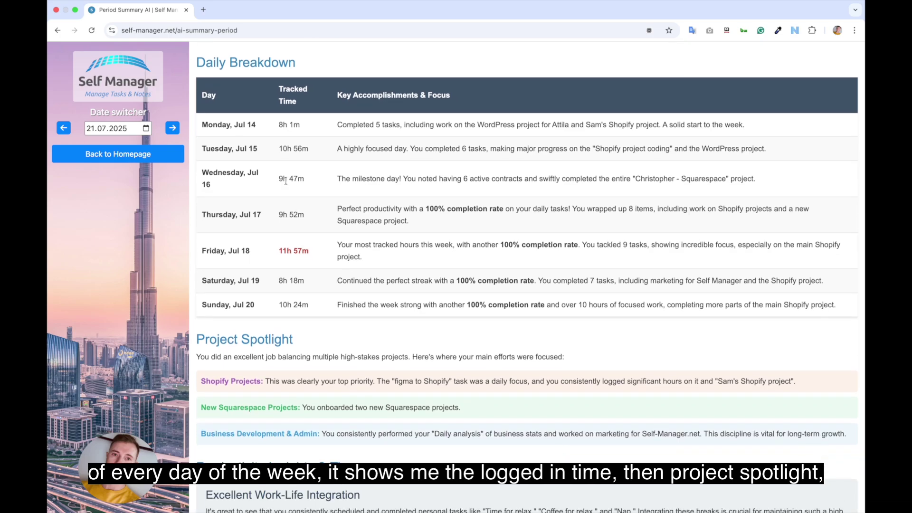
pyautogui.scroll(-3, 285, 181)
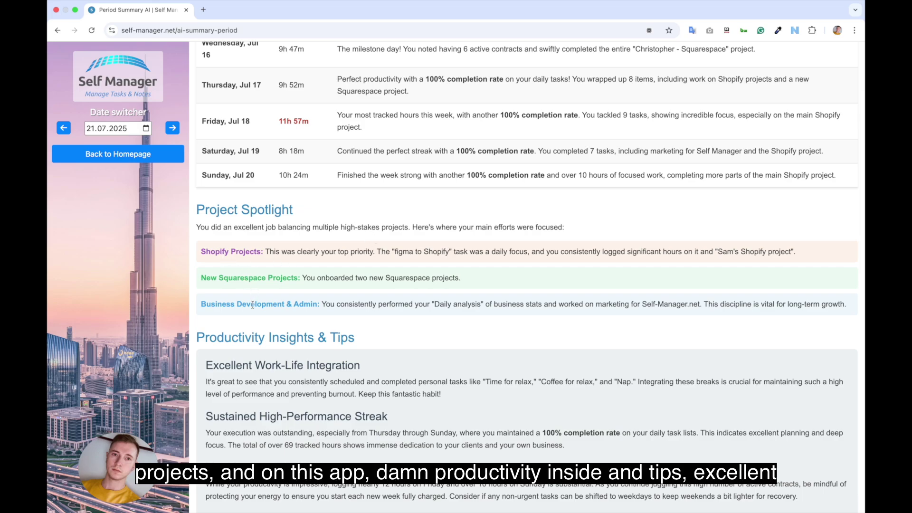
pyautogui.scroll(-3, 266, 313)
pyautogui.scroll(-1, 273, 322)
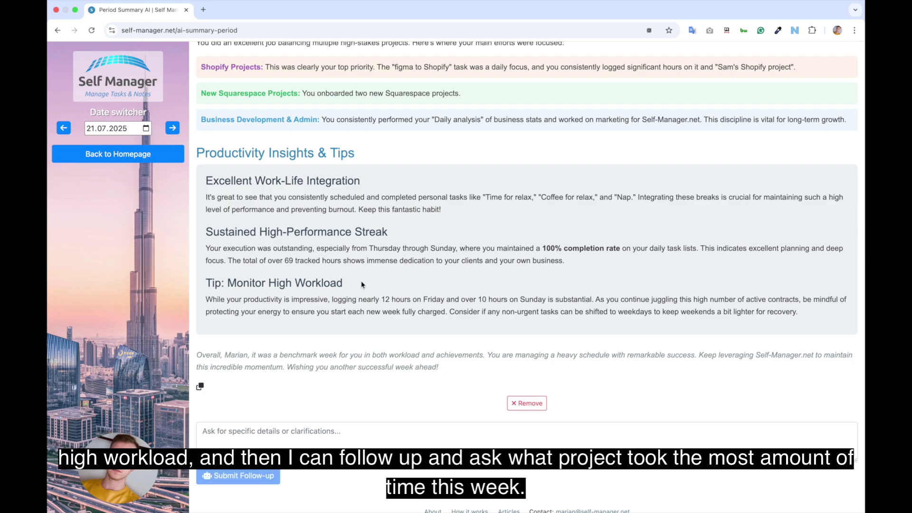
# Ask the AI follow-up 'What project took the most amount of time?'.
pyautogui.scroll(-1, 272, 398)
pyautogui.click(271, 398)
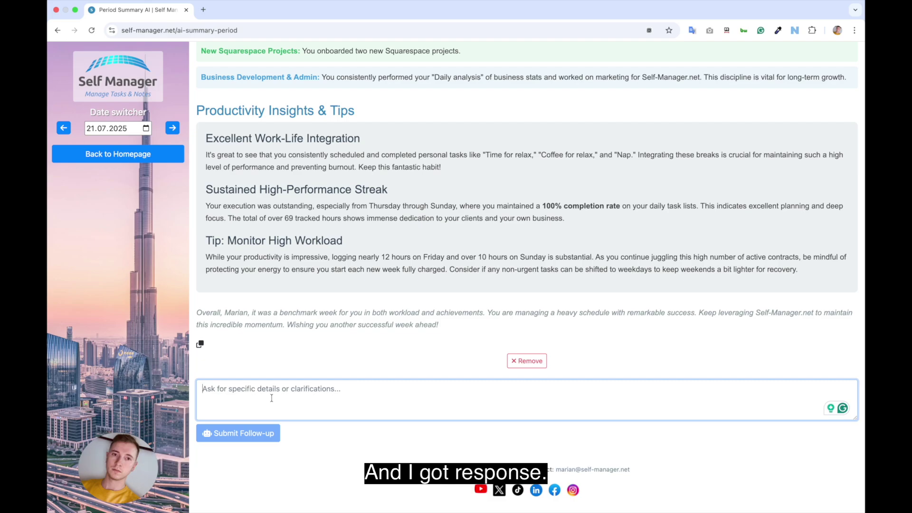
pyautogui.write('What project took the most amount of time?')
pyautogui.click(238, 433)
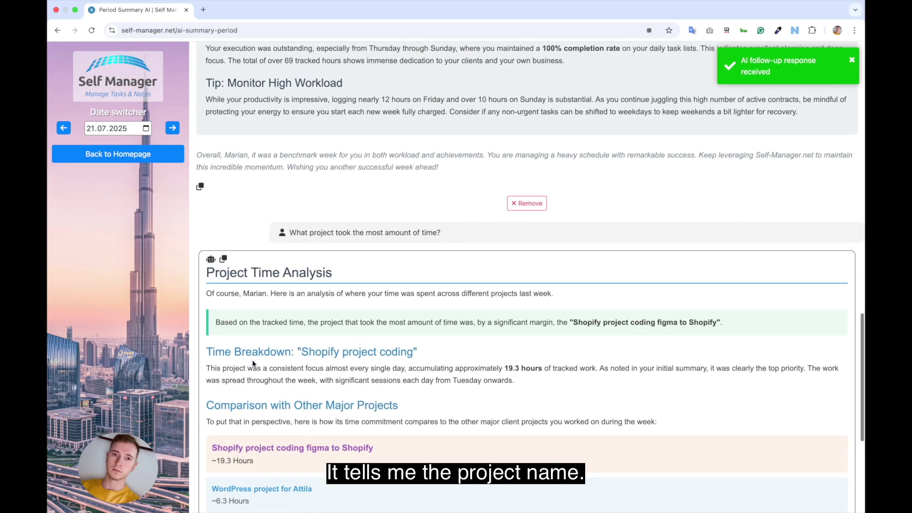
# Read the answer, highlighting the Shopify project's 19.3 hours figure.
pyautogui.scroll(-3, 253, 363)
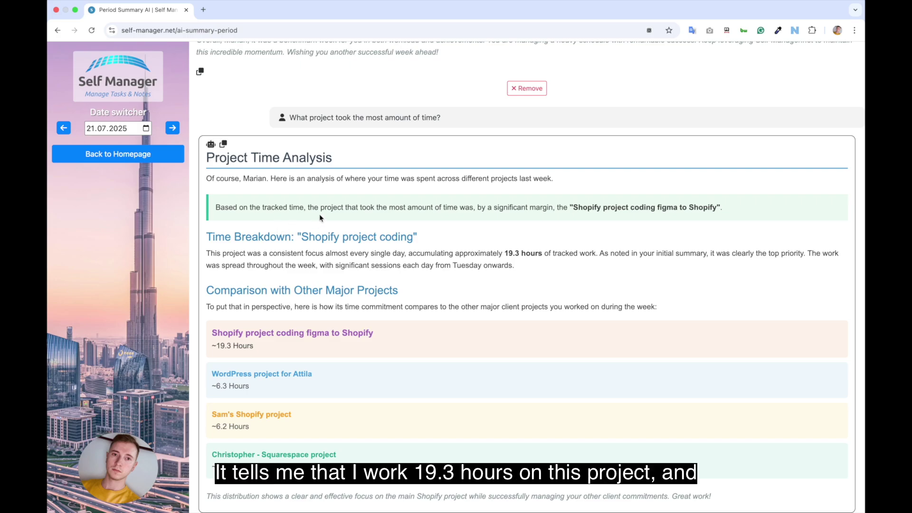
pyautogui.moveTo(503, 254); pyautogui.dragTo(517, 254)
pyautogui.click(518, 254)
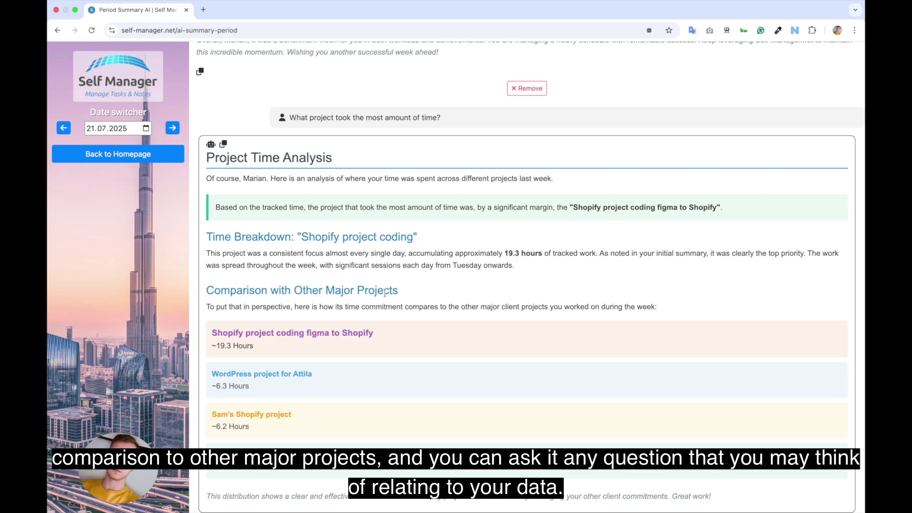
pyautogui.scroll(-3, 268, 368)
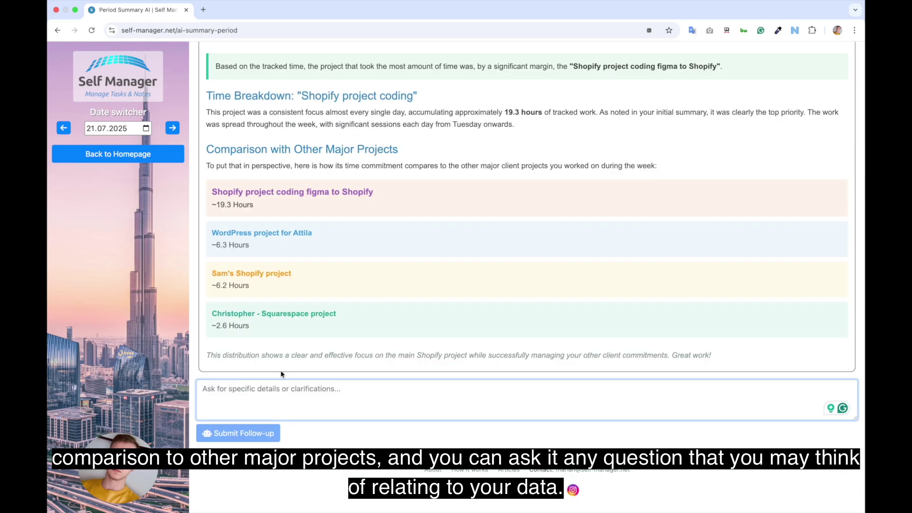
pyautogui.scroll(9, 327, 339)
pyautogui.scroll(15, 328, 339)
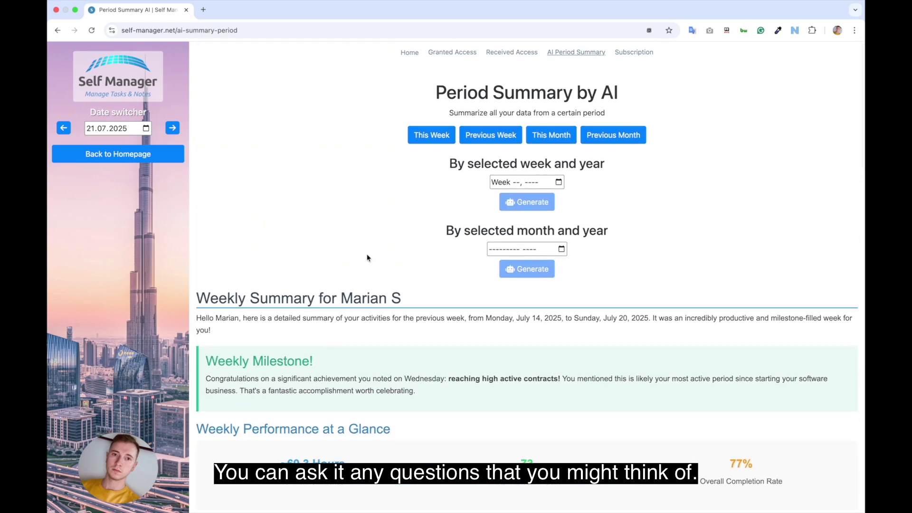